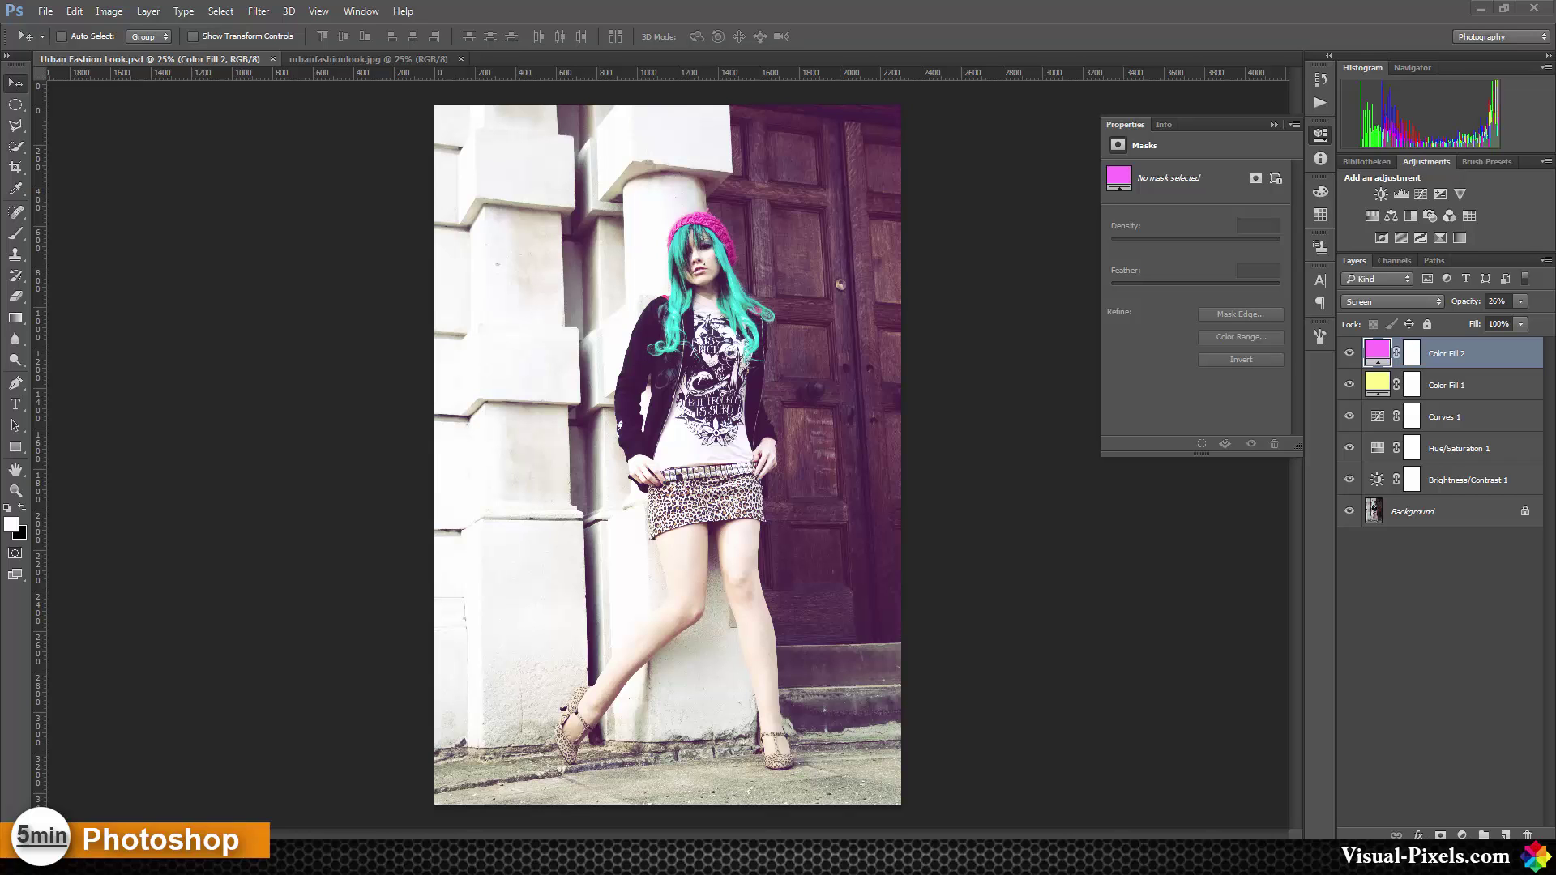
Step: On urbanfashionlook.jpg, add a legacy Brightness/Contrast layer and a Hue/Saturation layer with Saturation -25
{"action": "left_click", "coordinate": [395, 60]}
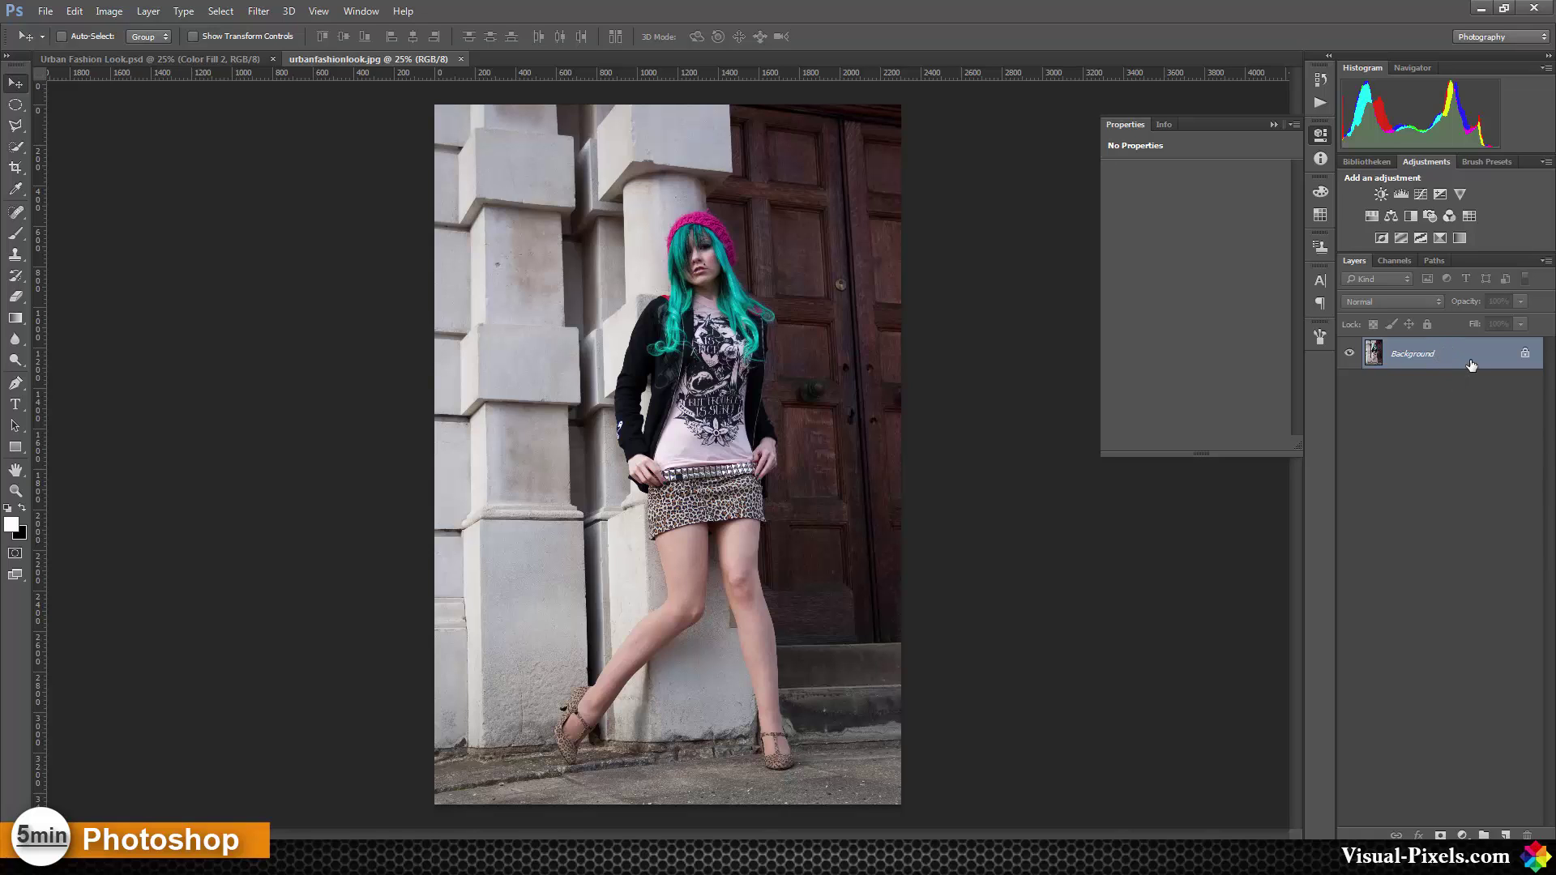
{"action": "left_click", "coordinate": [1380, 195]}
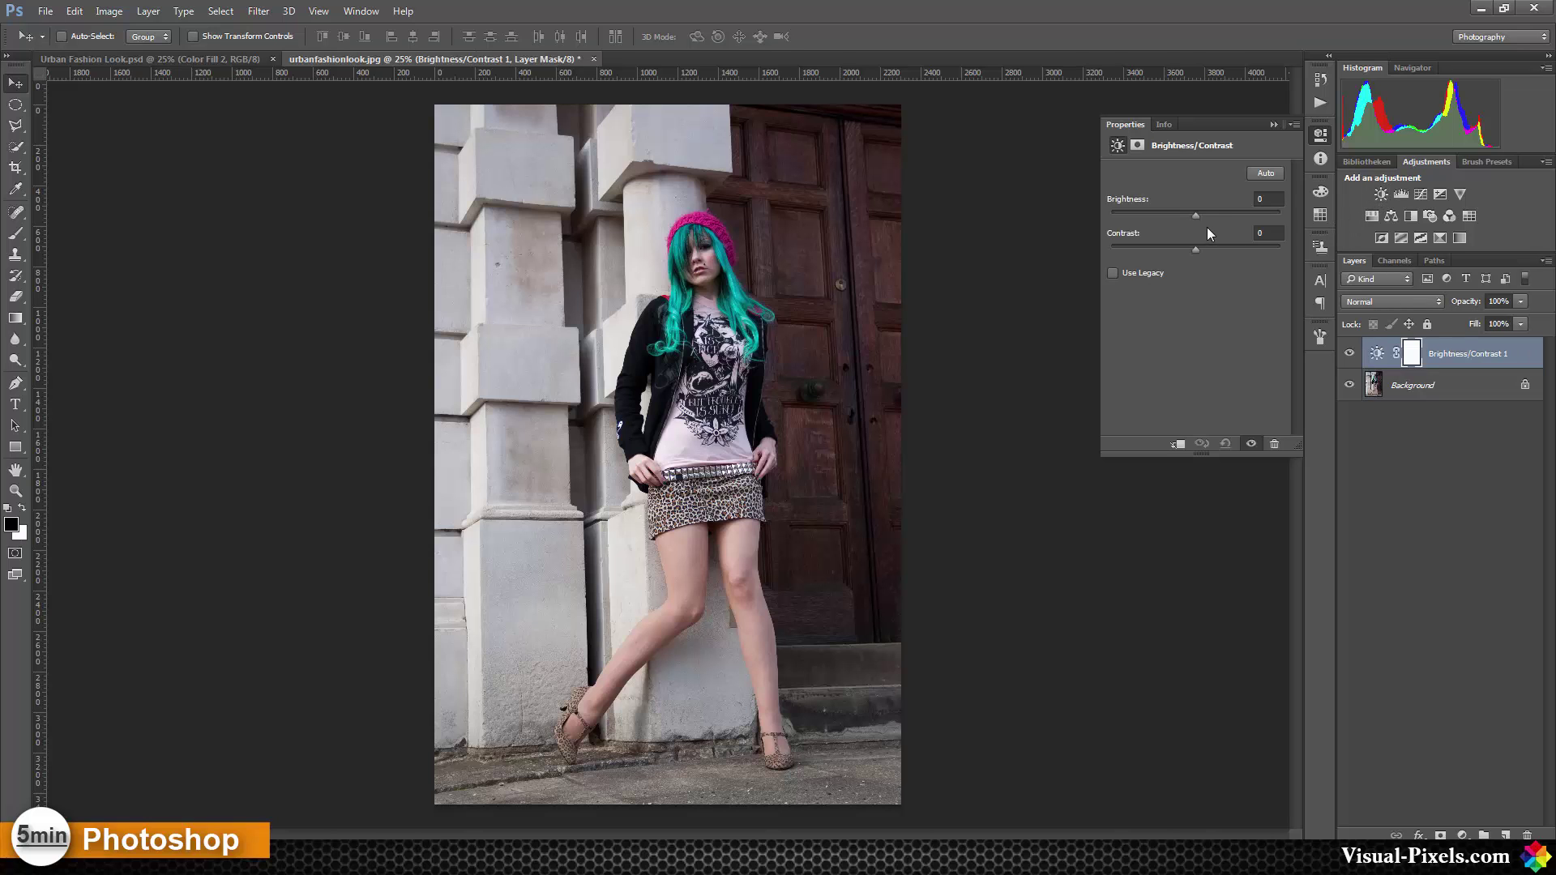
{"action": "left_click_drag", "start_coordinate": [1203, 216], "coordinate": [1222, 211]}
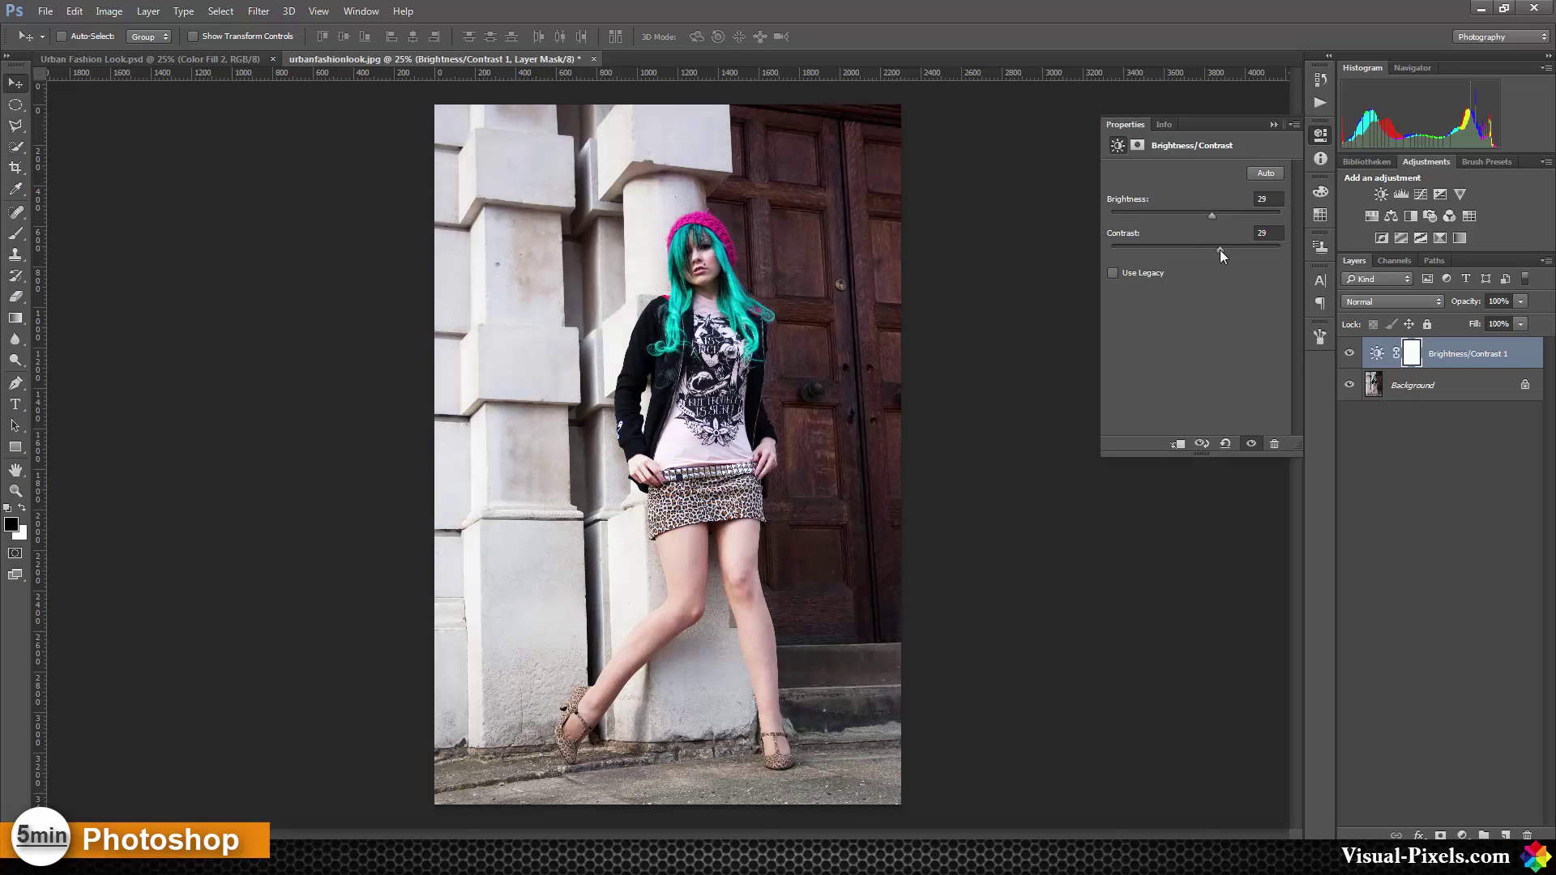
{"action": "left_click", "coordinate": [1135, 275]}
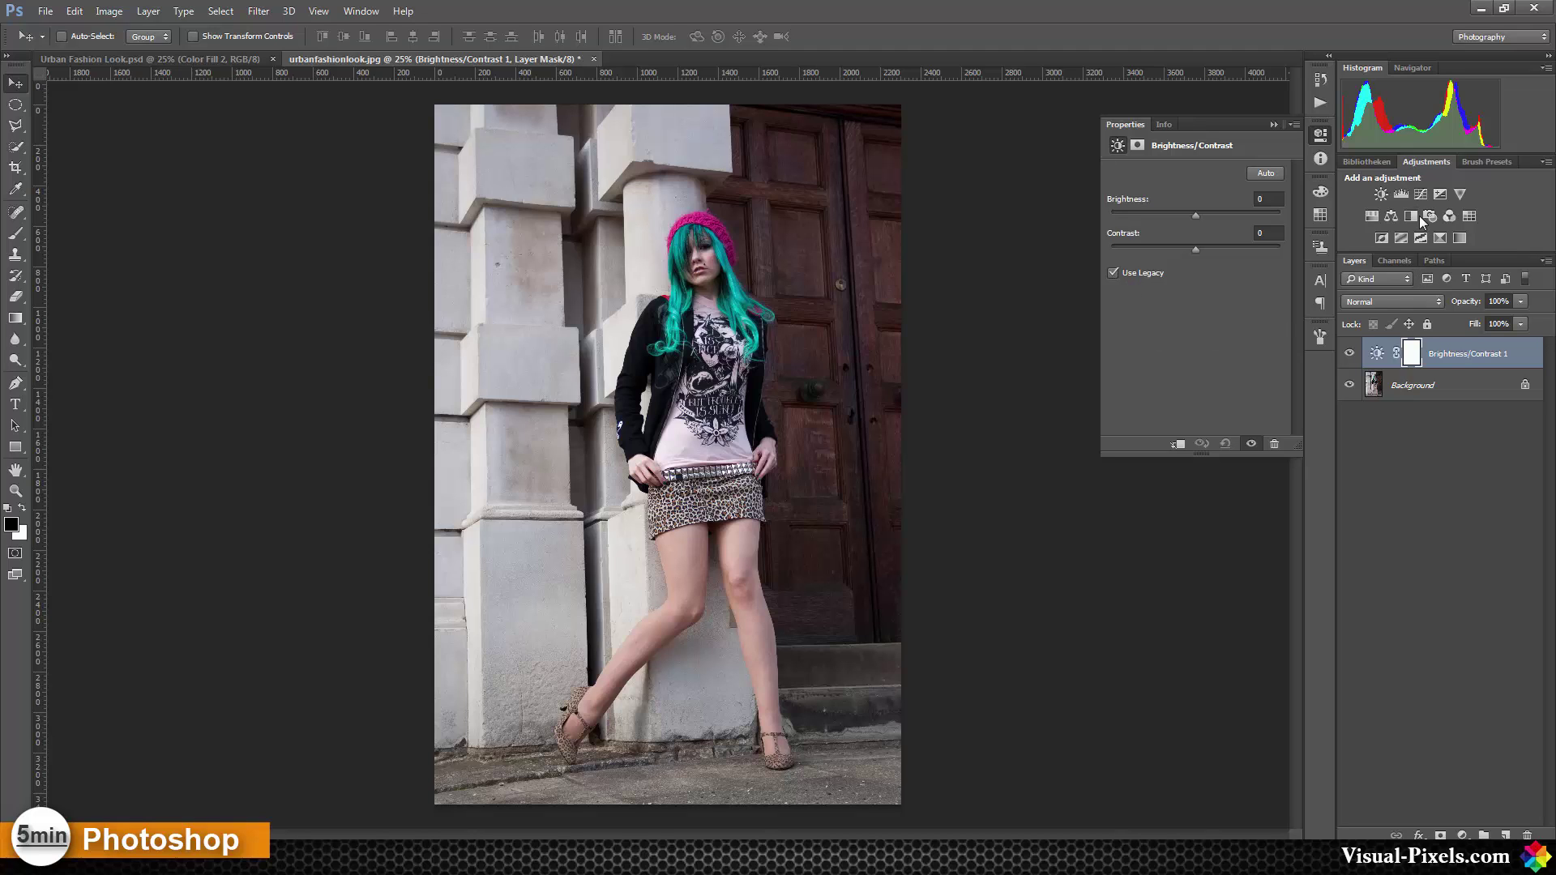
{"action": "left_click", "coordinate": [1370, 217]}
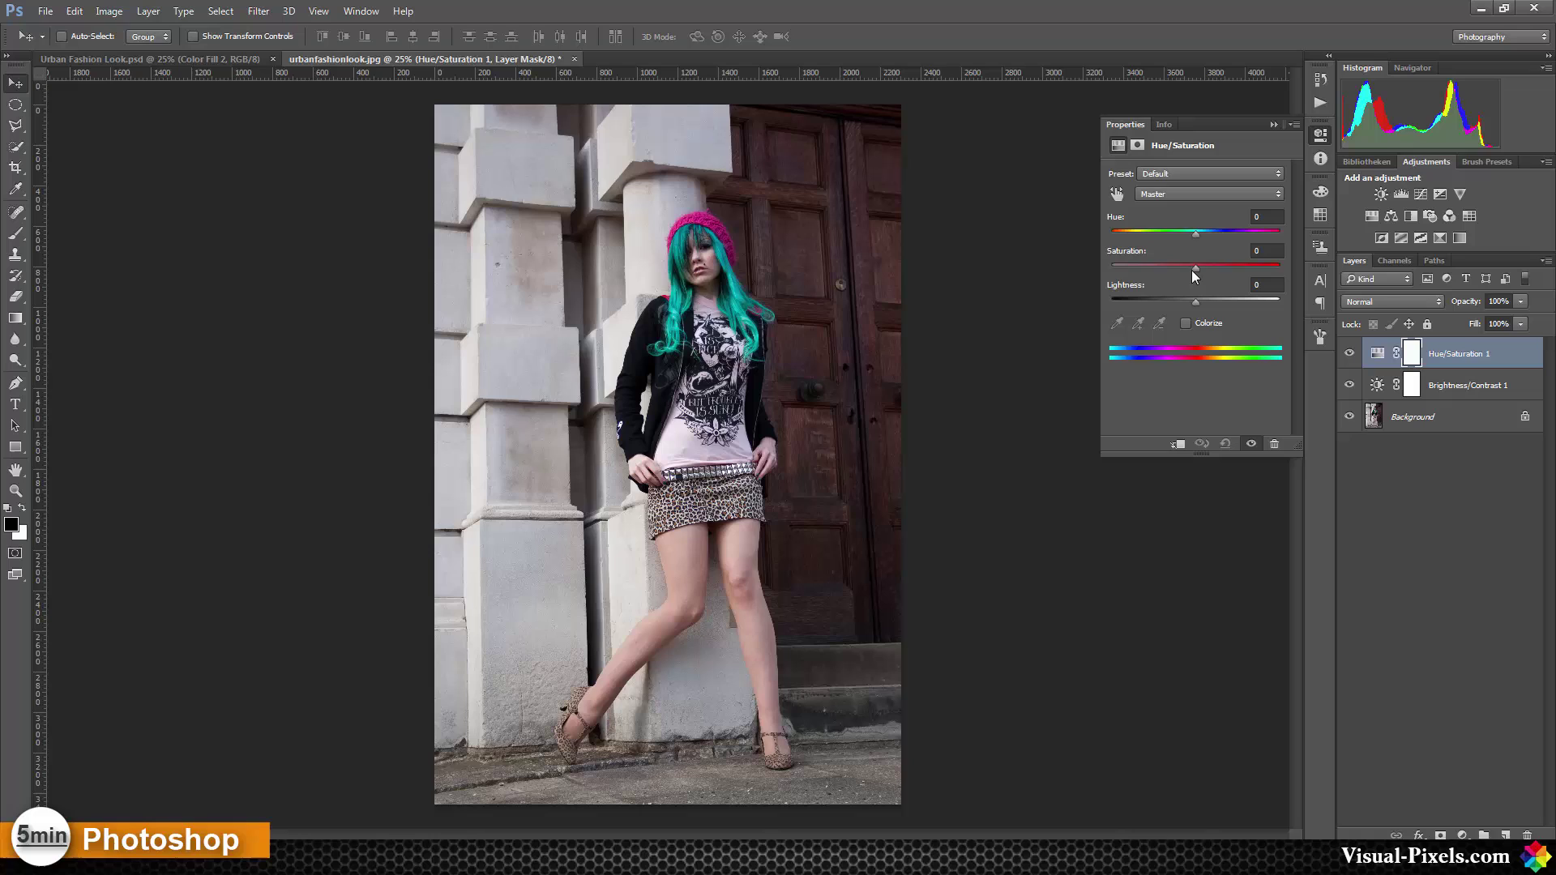
{"action": "left_click_drag", "start_coordinate": [1191, 270], "coordinate": [1186, 270]}
Step: Add a Curves adjustment layer and pull the Red channel's midtones down
{"action": "left_click", "coordinate": [1420, 195]}
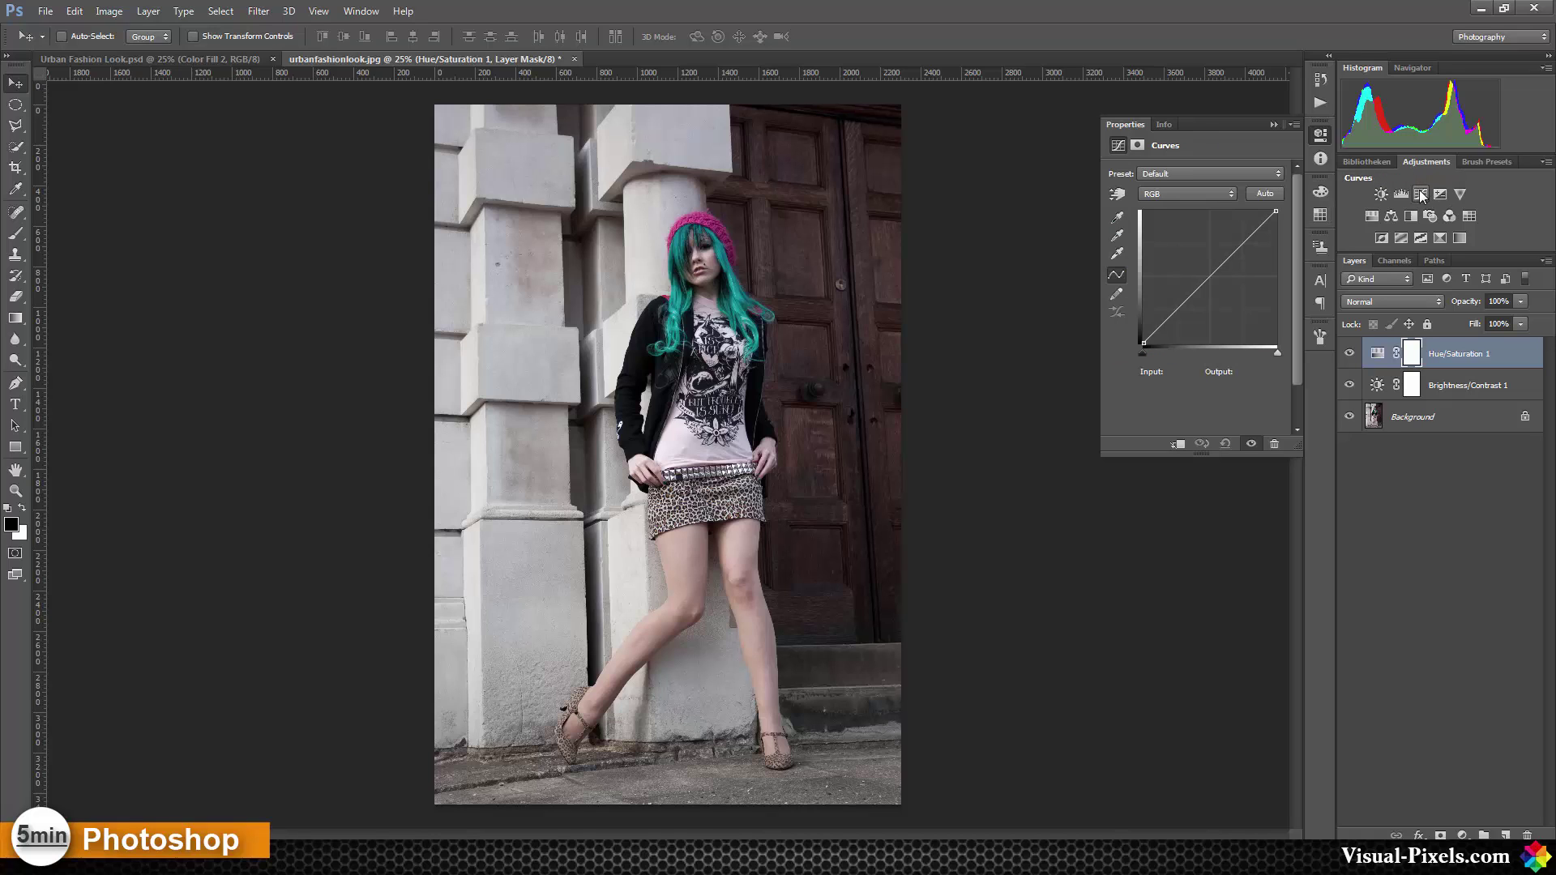
{"action": "left_click", "coordinate": [1208, 196]}
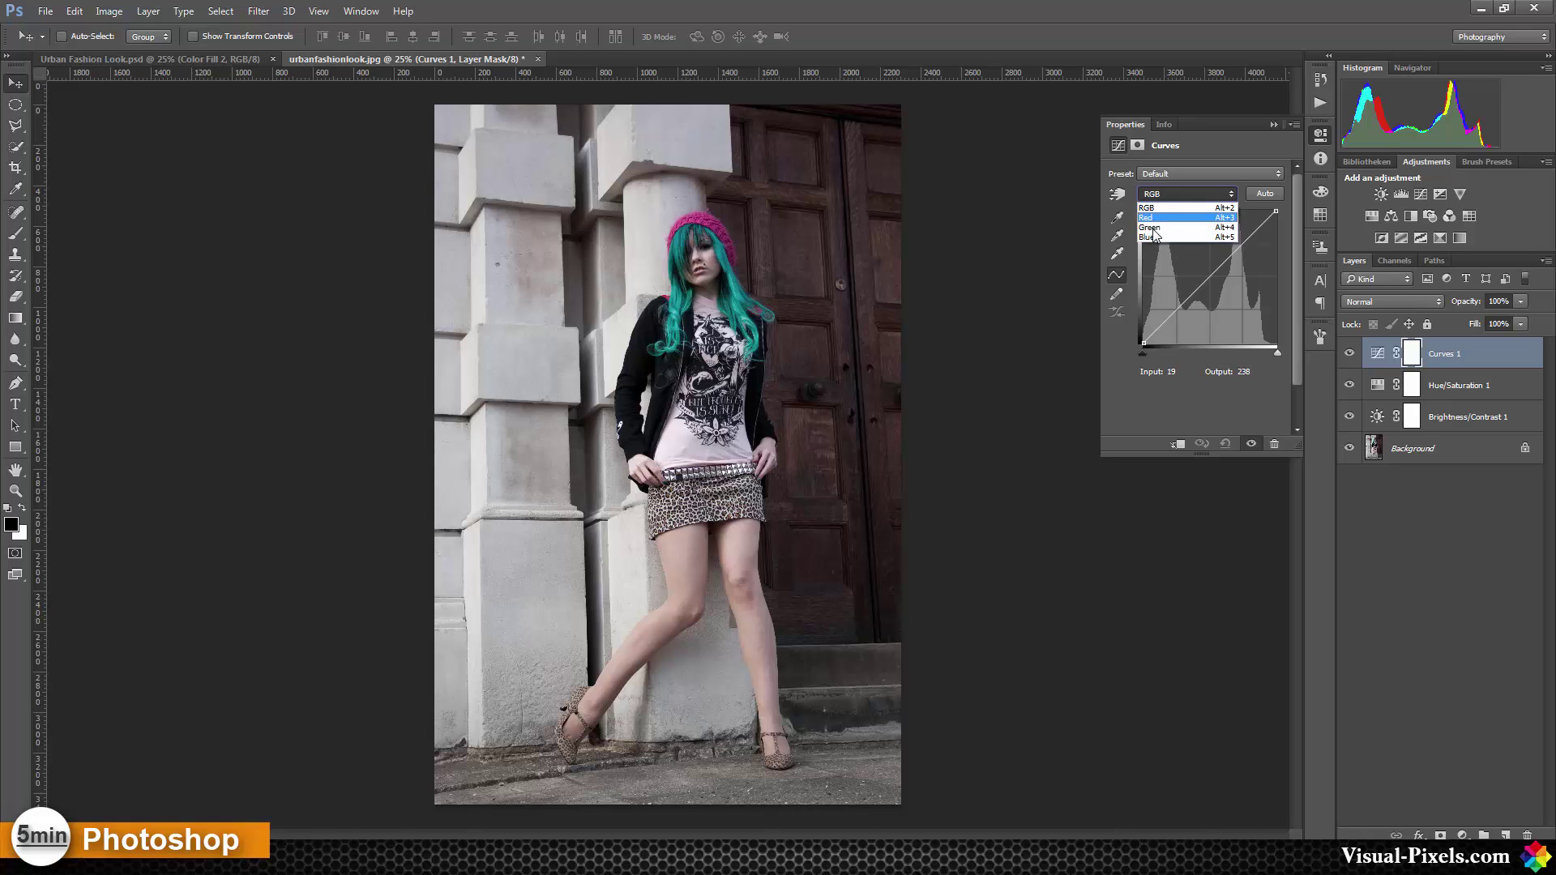
{"action": "left_click", "coordinate": [1154, 222]}
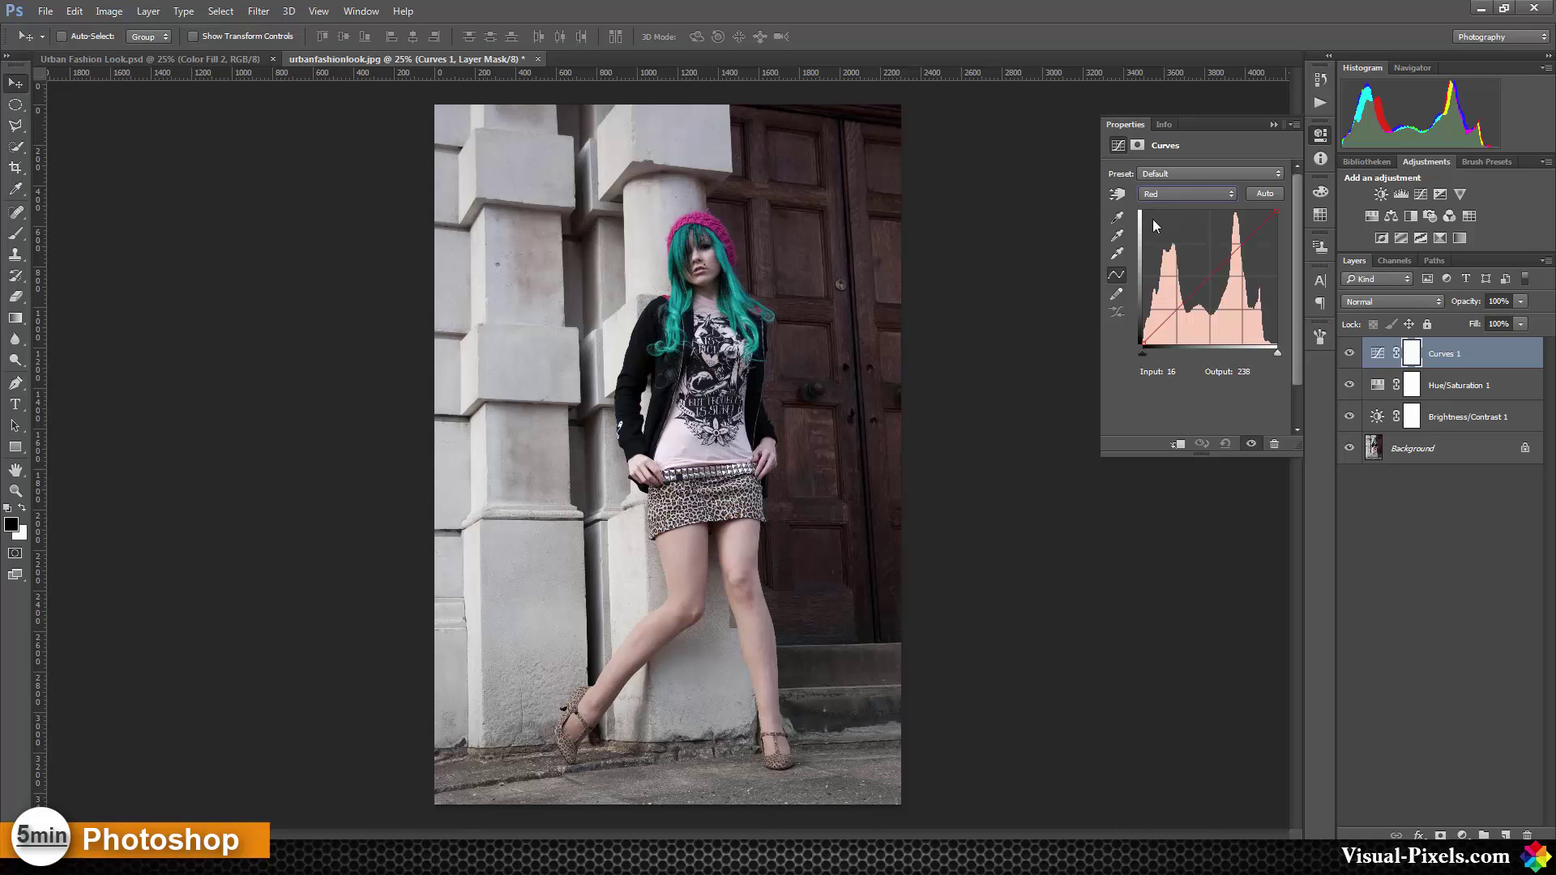
{"action": "left_click", "coordinate": [1219, 275]}
{"action": "left_click_drag", "start_coordinate": [1220, 275], "coordinate": [1222, 280]}
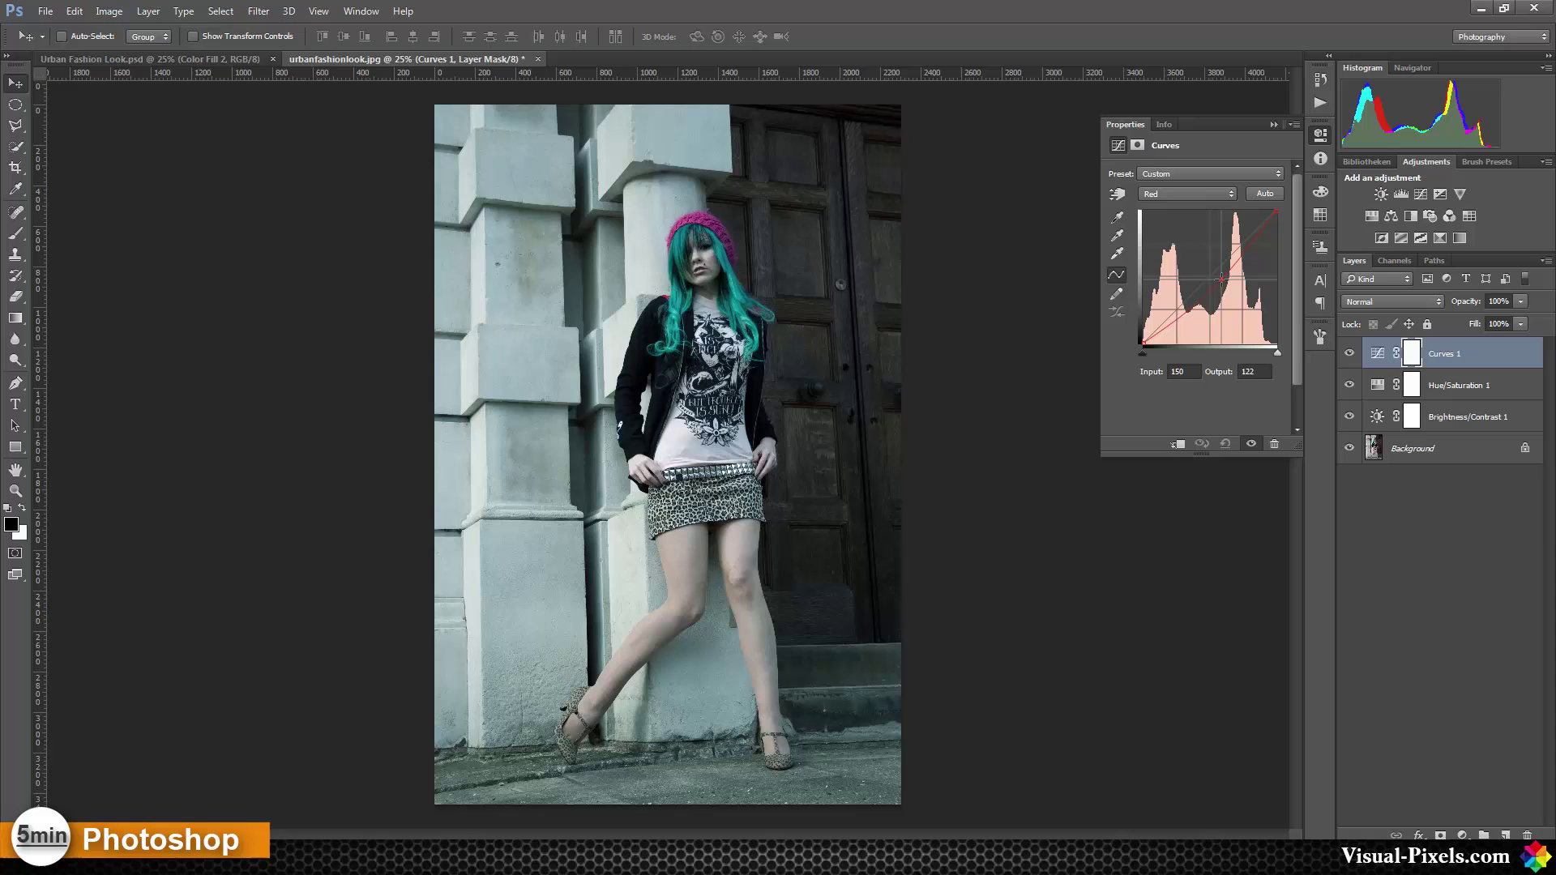
Step: Raise the Blue and Green curve midtones (Green 119 to 141) and blend the Curves layer as Soft Light
{"action": "left_click", "coordinate": [1199, 192]}
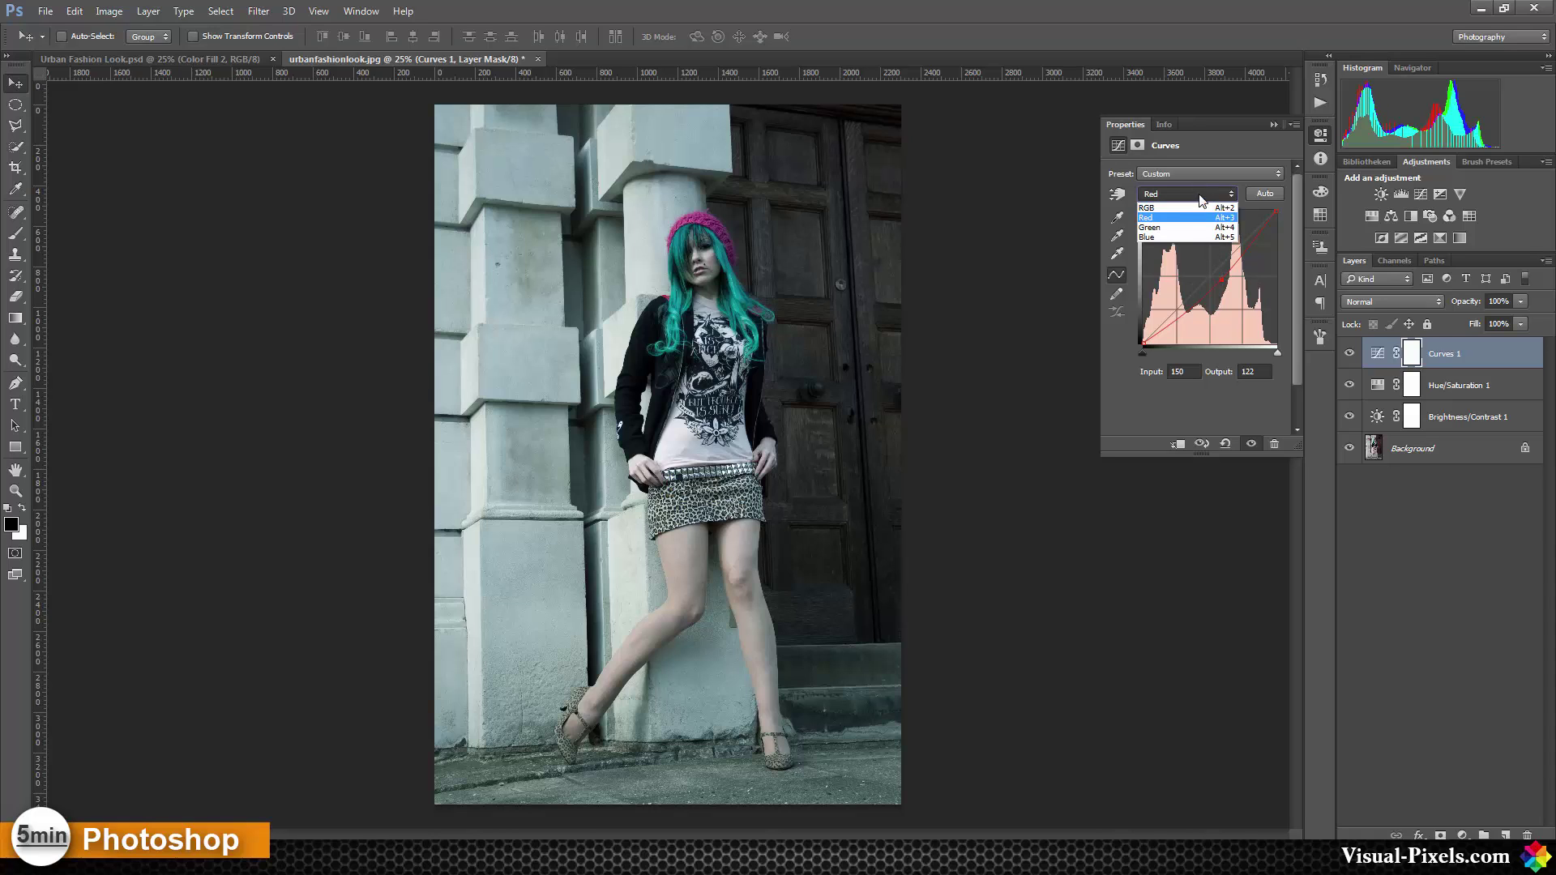
{"action": "left_click", "coordinate": [1191, 237]}
{"action": "left_click_drag", "start_coordinate": [1208, 280], "coordinate": [1208, 265]}
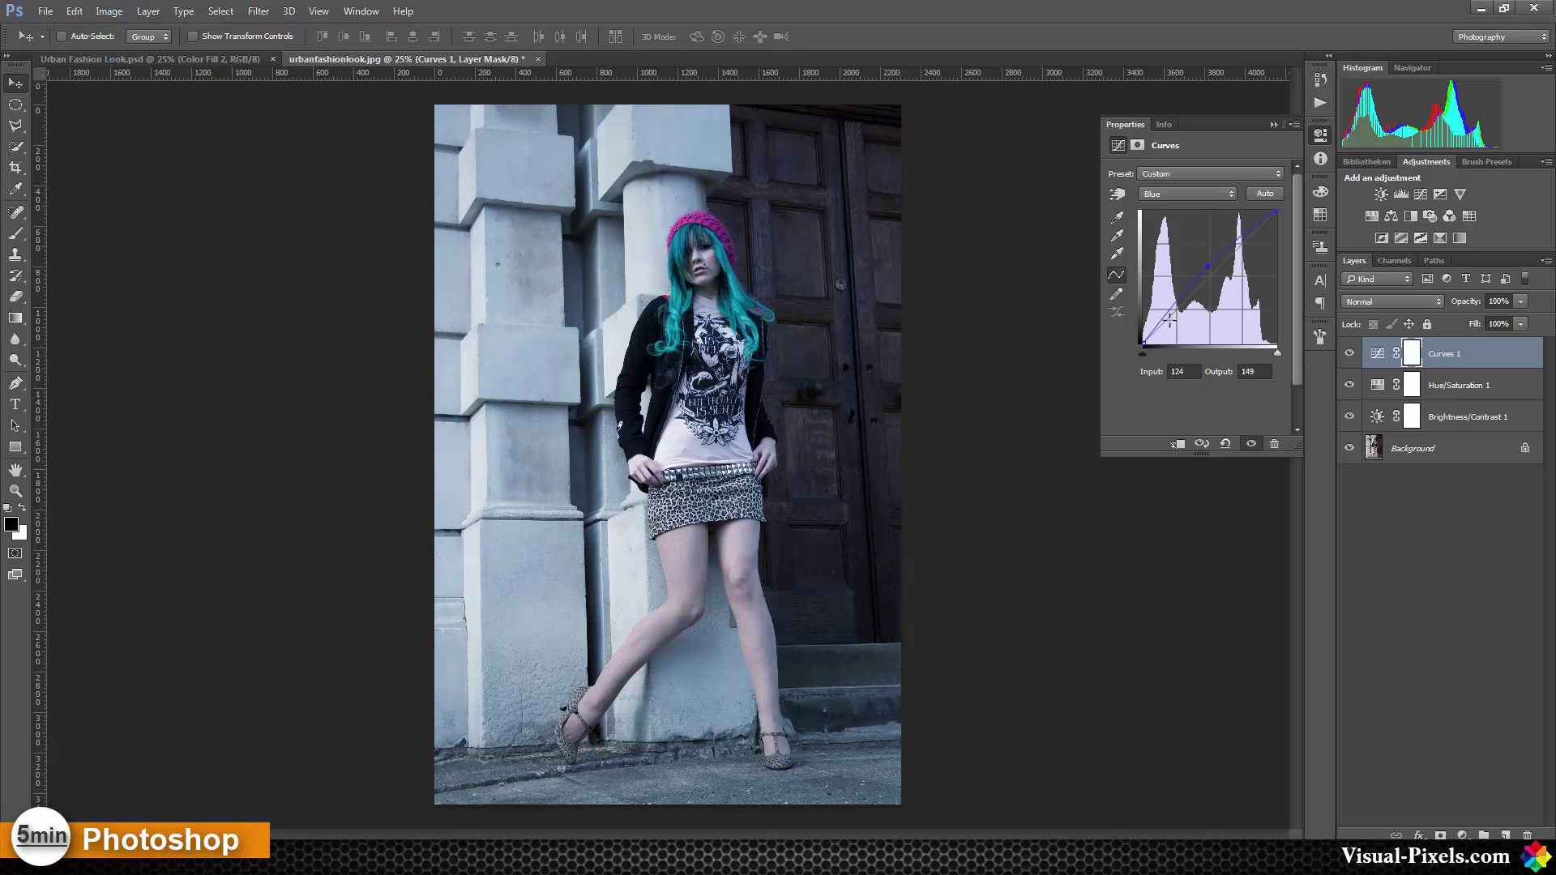
{"action": "left_click", "coordinate": [1193, 196]}
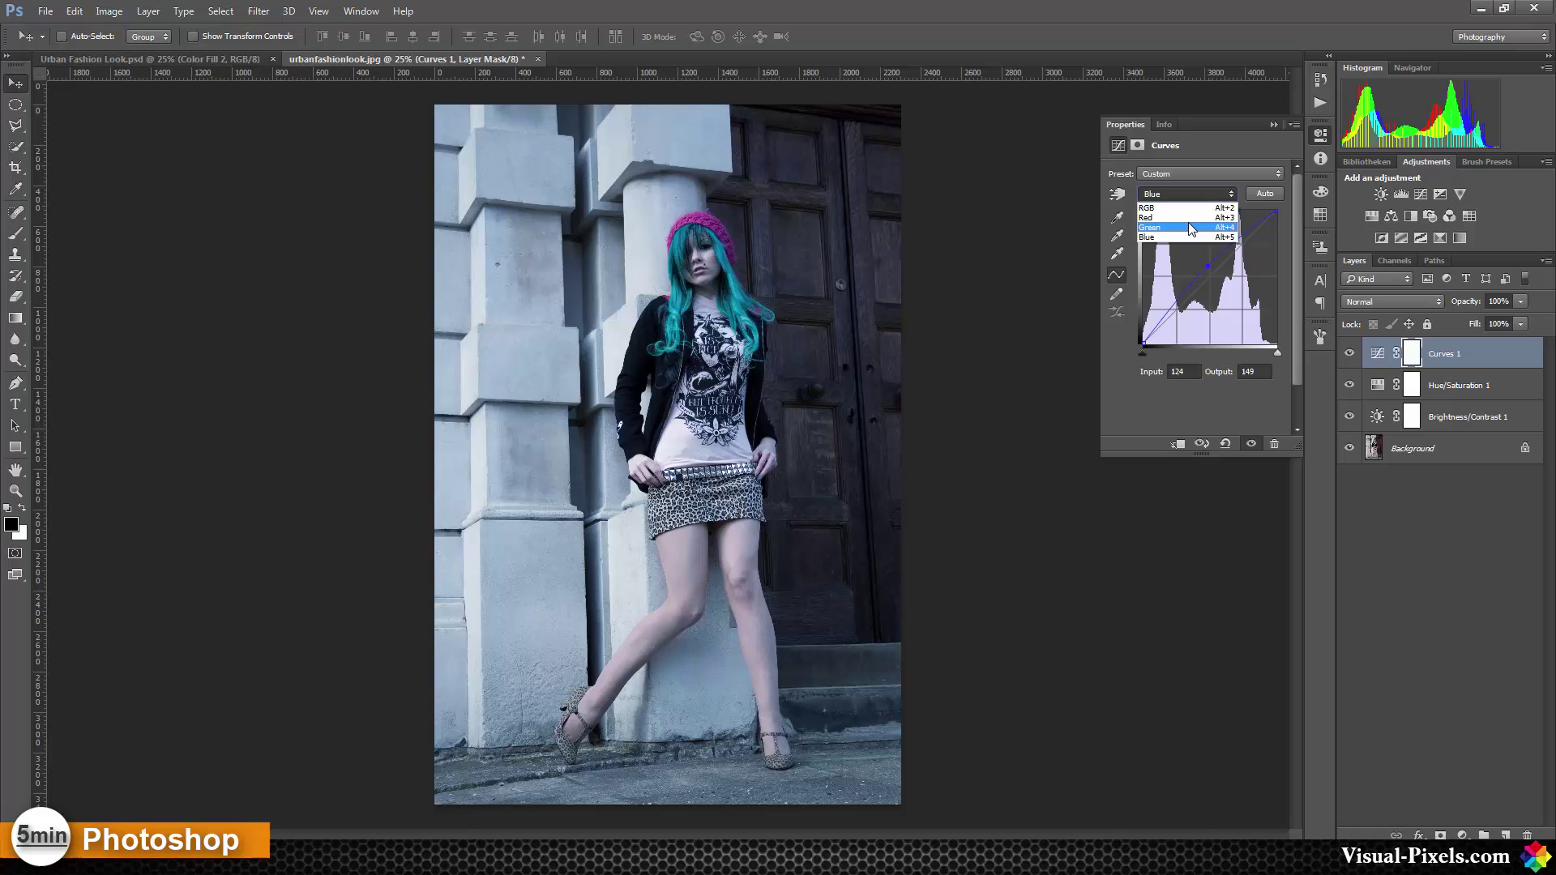
{"action": "left_click", "coordinate": [1189, 227]}
{"action": "left_click_drag", "start_coordinate": [1209, 273], "coordinate": [1206, 271]}
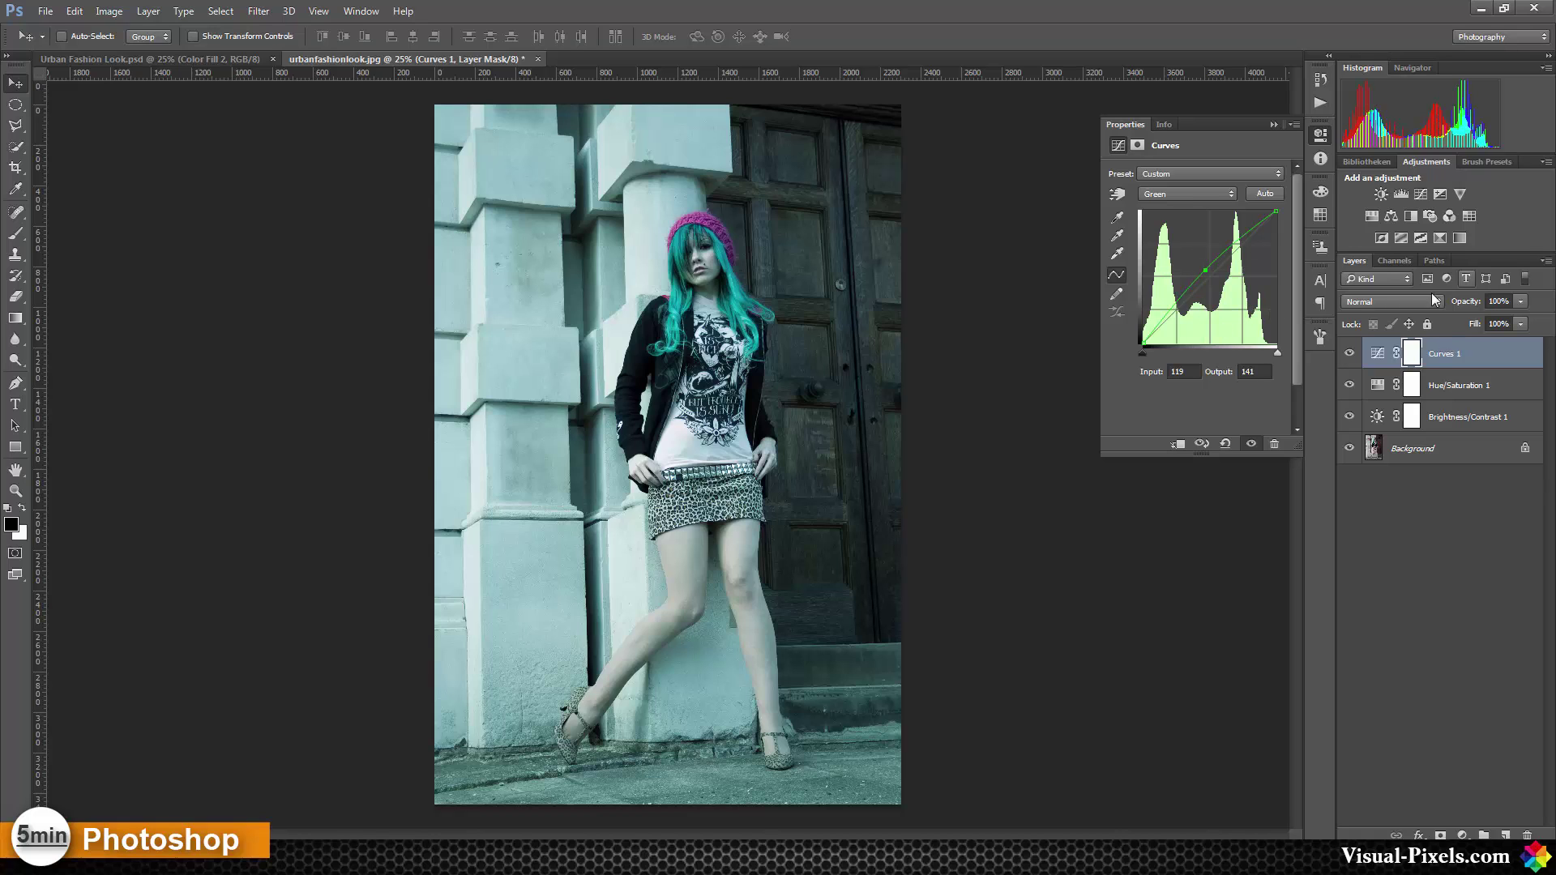
{"action": "left_click", "coordinate": [1425, 303]}
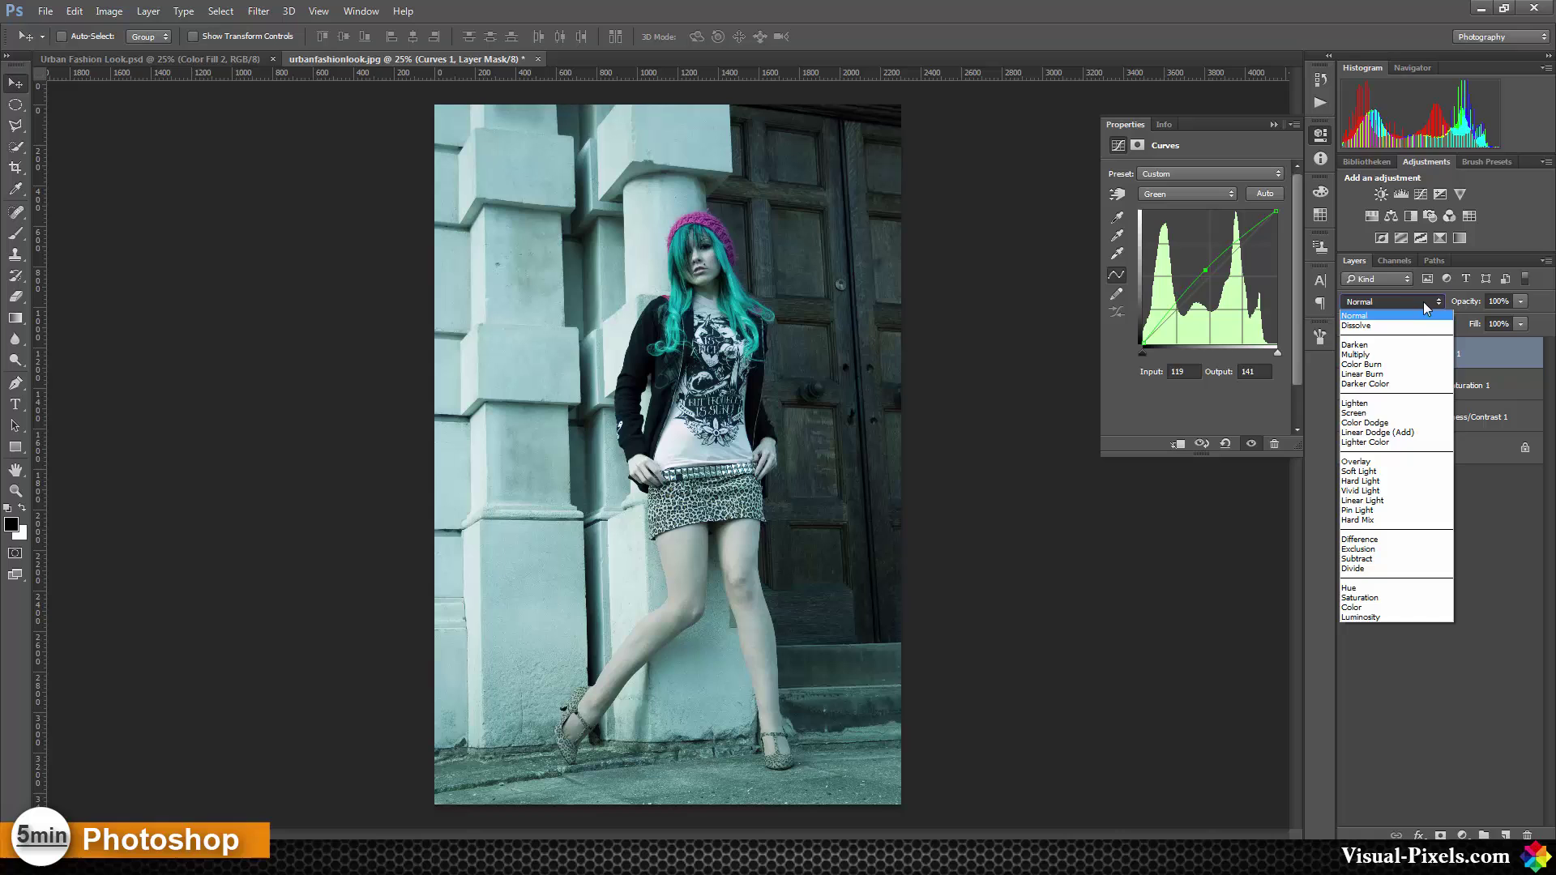
{"action": "left_click", "coordinate": [1376, 470]}
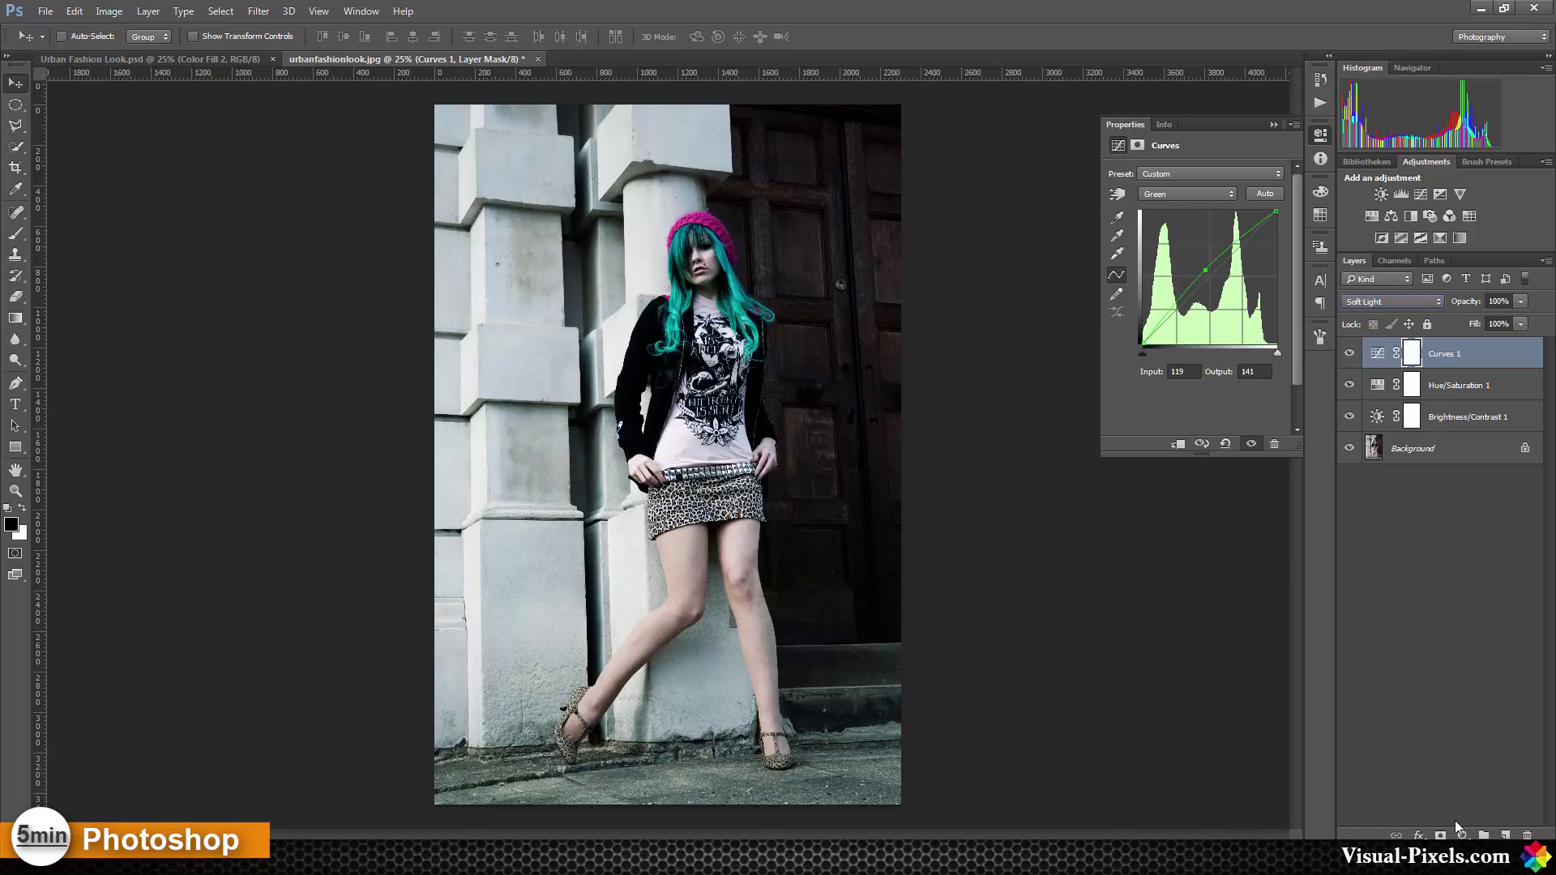
Step: Add a Solid Color fill layer in pale yellow #fff886
{"action": "left_click", "coordinate": [1462, 835]}
{"action": "left_click", "coordinate": [1441, 480]}
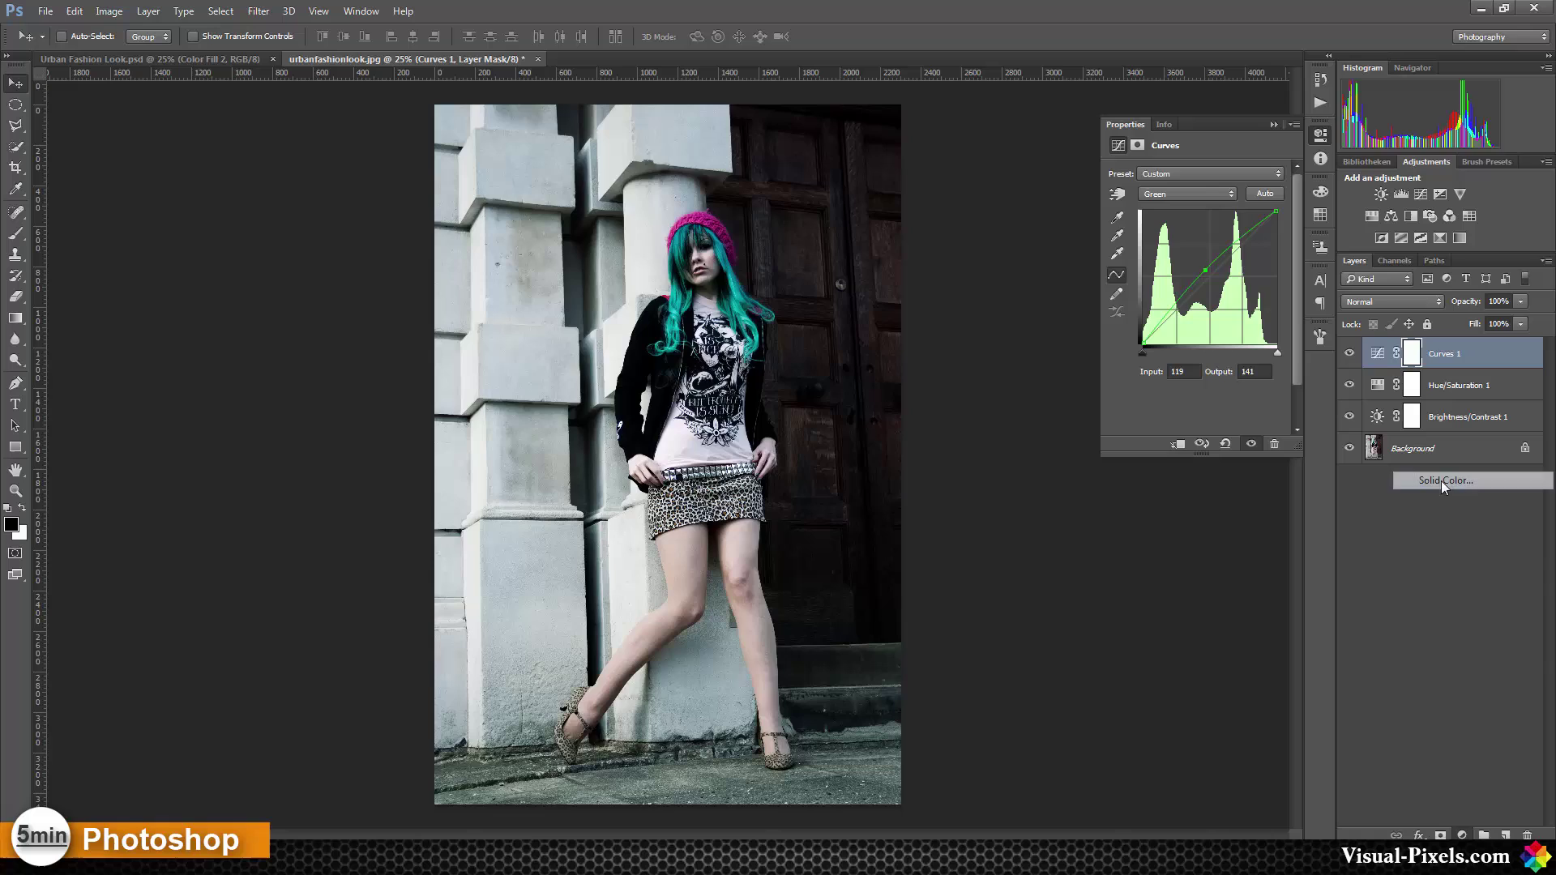
{"action": "left_click", "coordinate": [791, 401]}
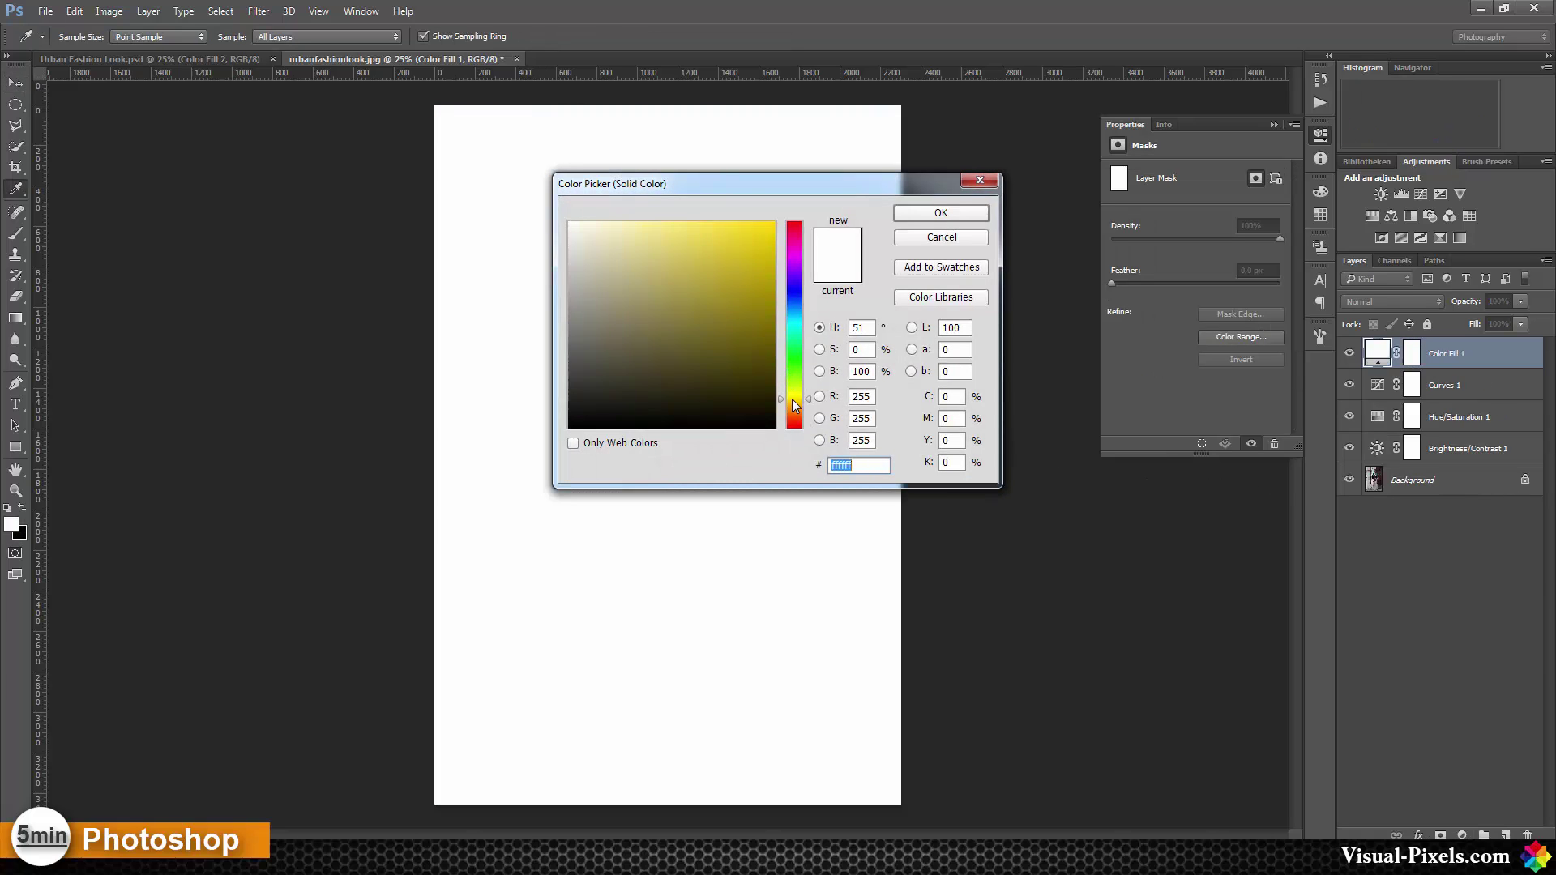
{"action": "left_click_drag", "start_coordinate": [791, 401], "coordinate": [791, 396]}
{"action": "left_click", "coordinate": [669, 222]}
{"action": "left_click_drag", "start_coordinate": [668, 222], "coordinate": [666, 221]}
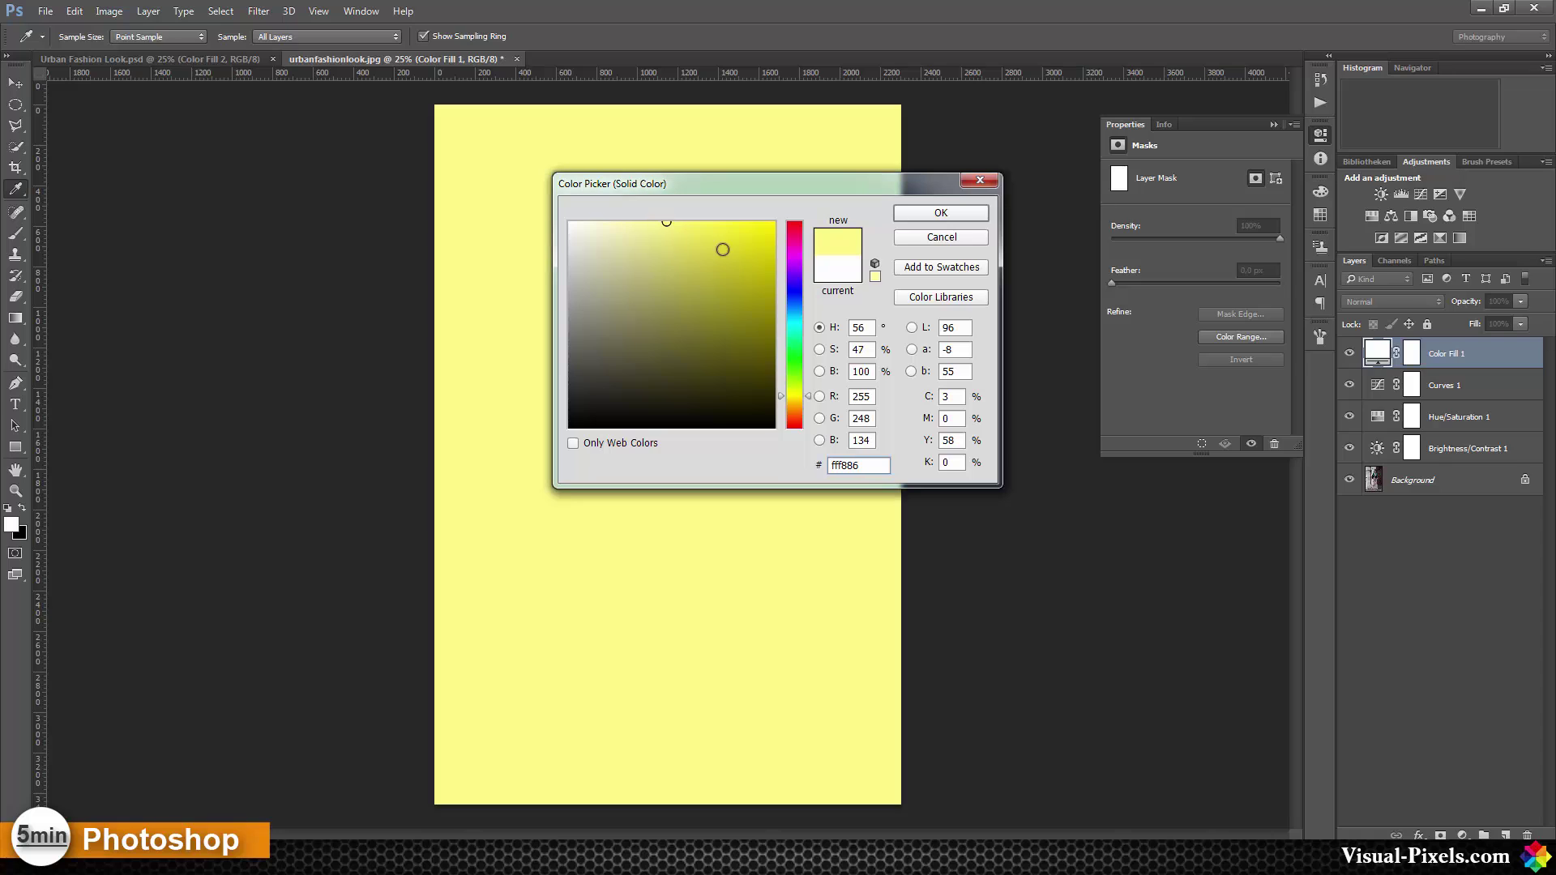
{"action": "left_click", "coordinate": [940, 213]}
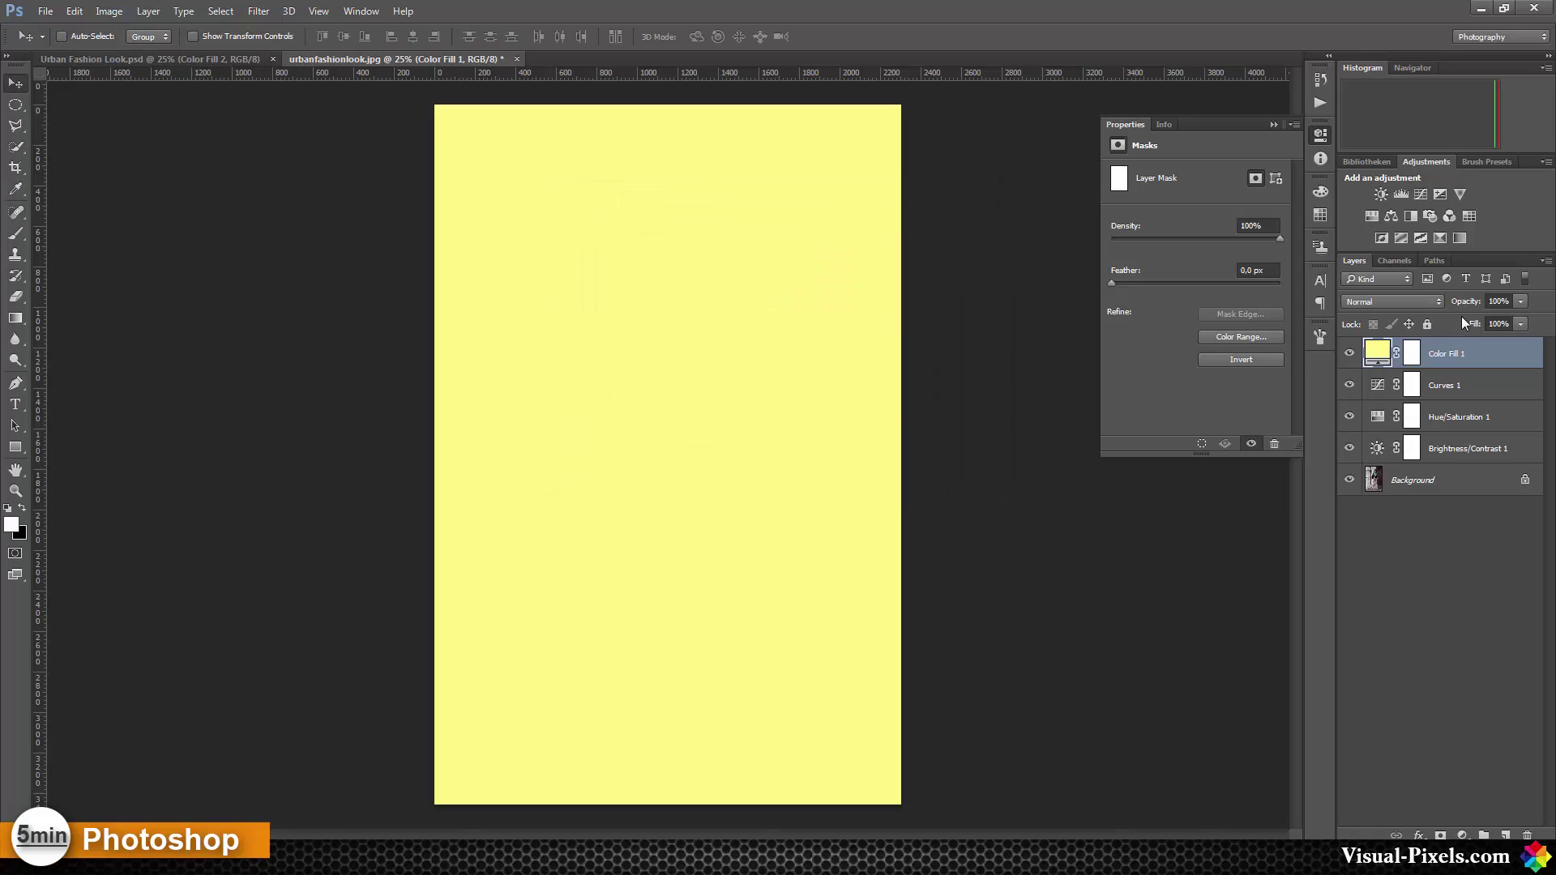
Step: Blend the yellow fill as Overlay at 35% opacity
{"action": "left_click", "coordinate": [1401, 303]}
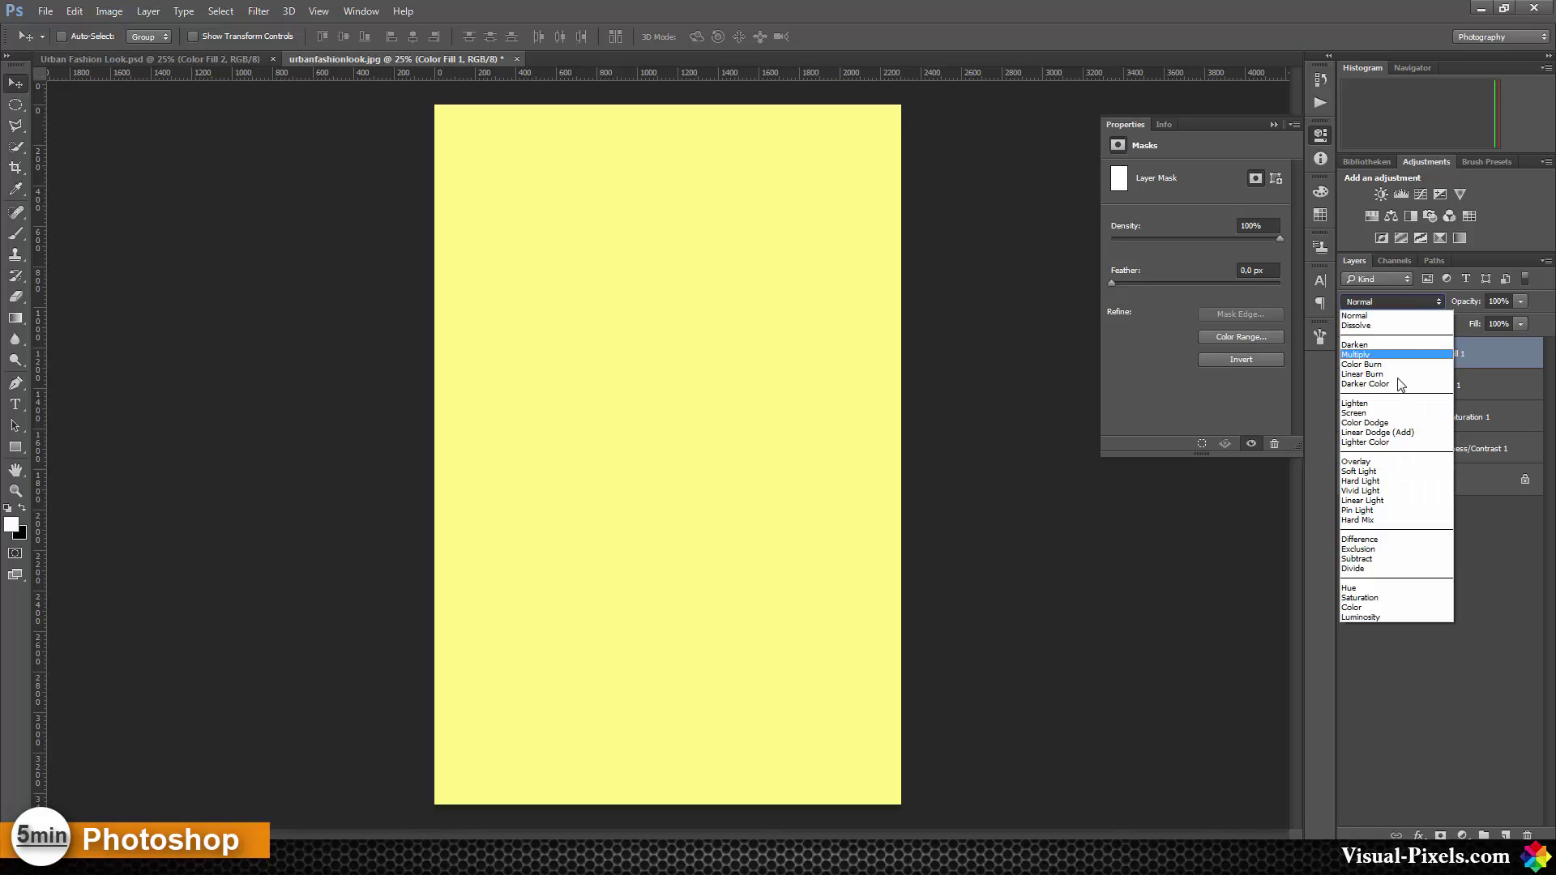
{"action": "left_click", "coordinate": [1382, 463]}
{"action": "left_click_drag", "start_coordinate": [1519, 310], "coordinate": [1469, 319]}
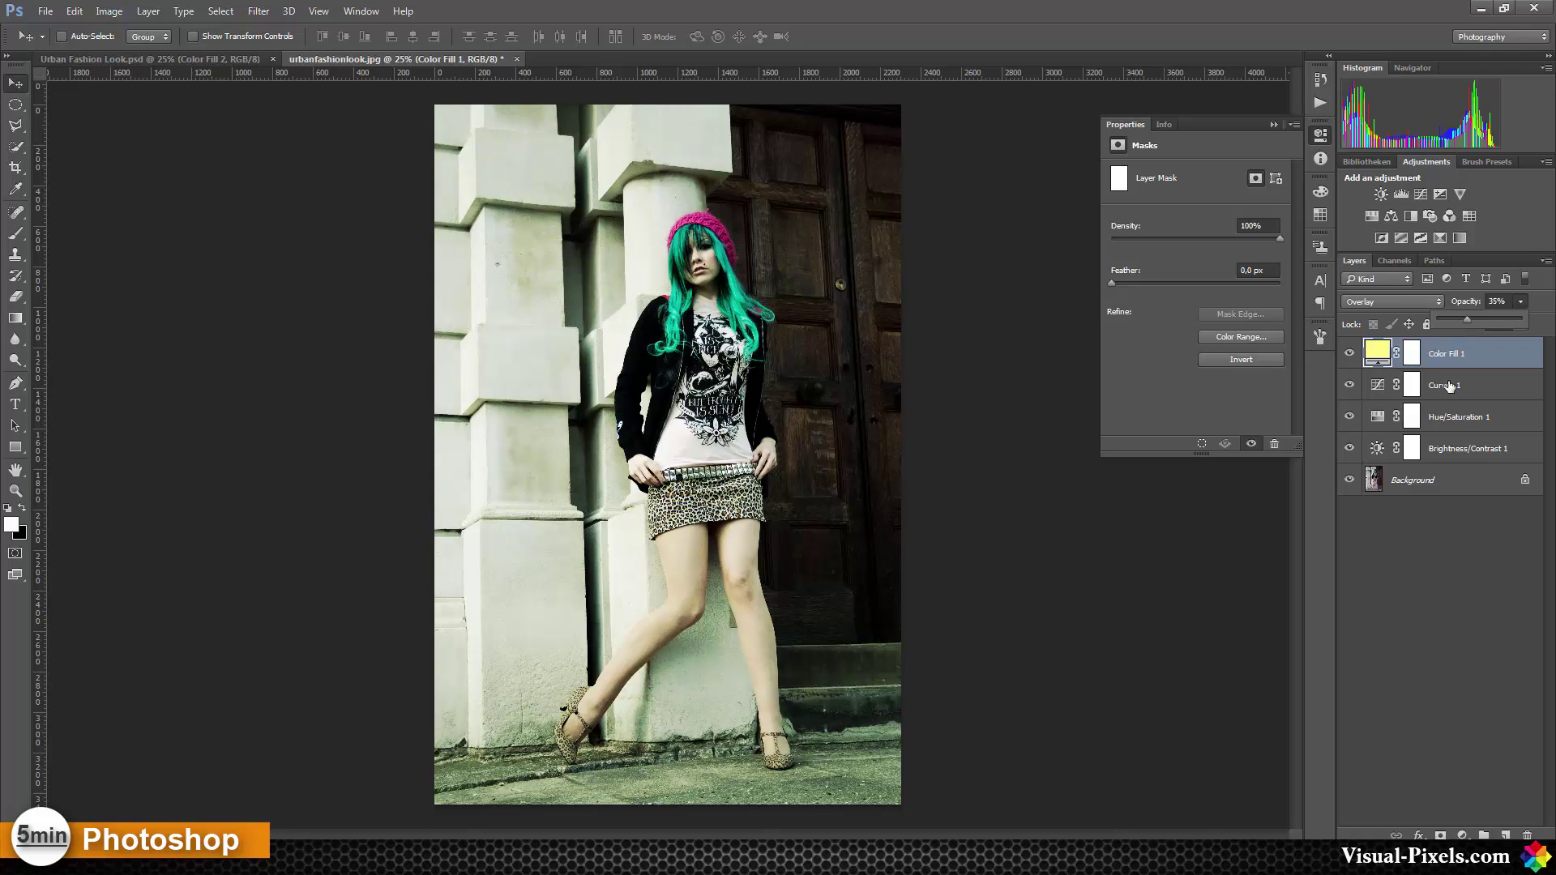
Step: Add a second Solid Color fill layer in pink #ff77ed
{"action": "left_click", "coordinate": [1462, 835]}
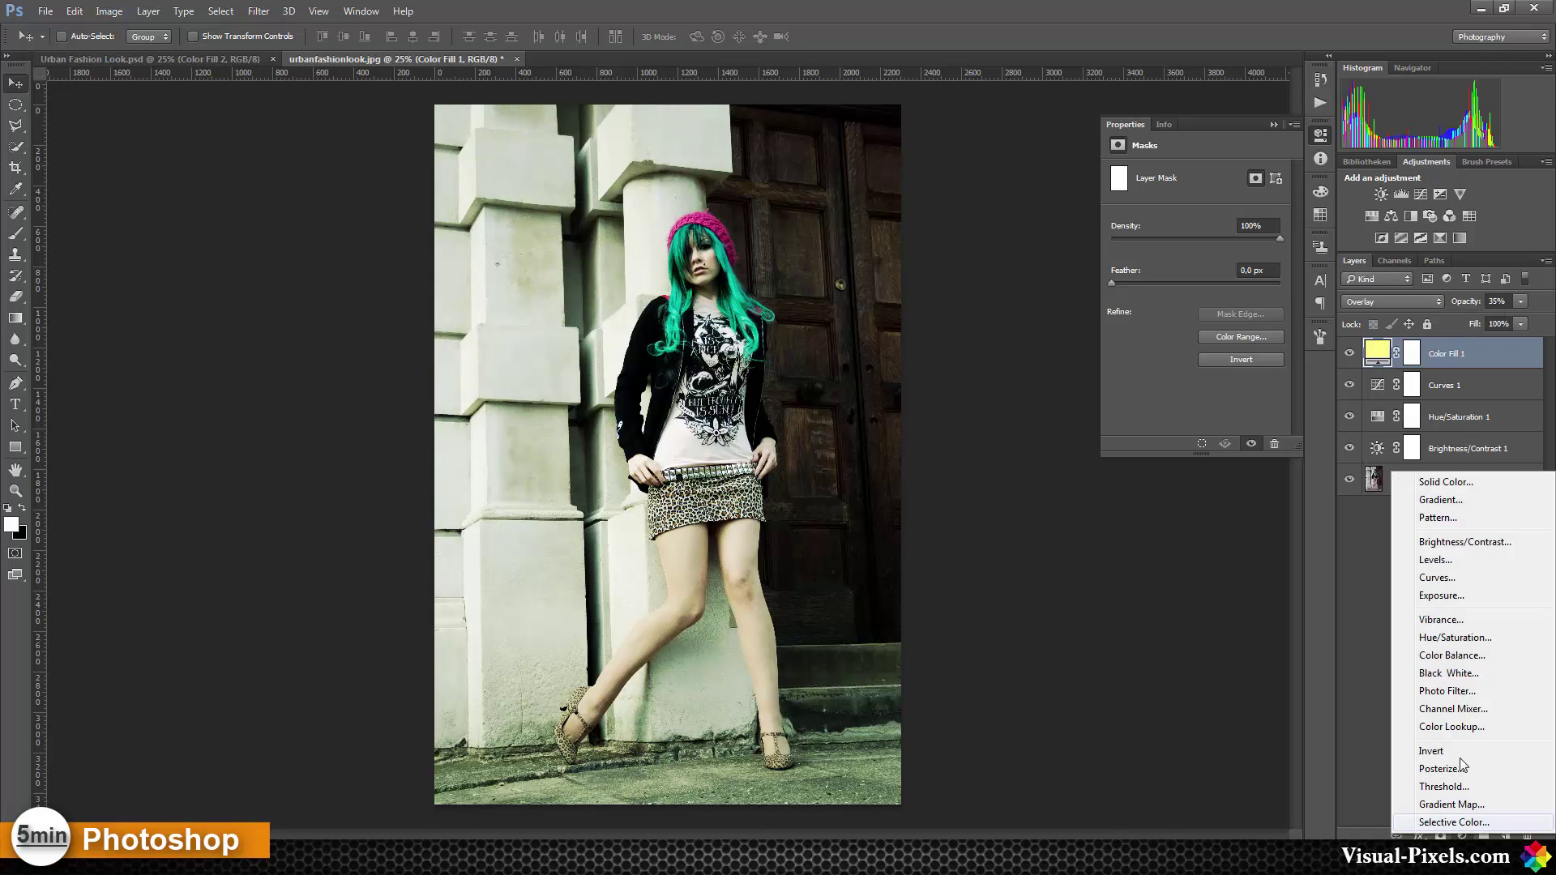
{"action": "left_click", "coordinate": [1439, 481]}
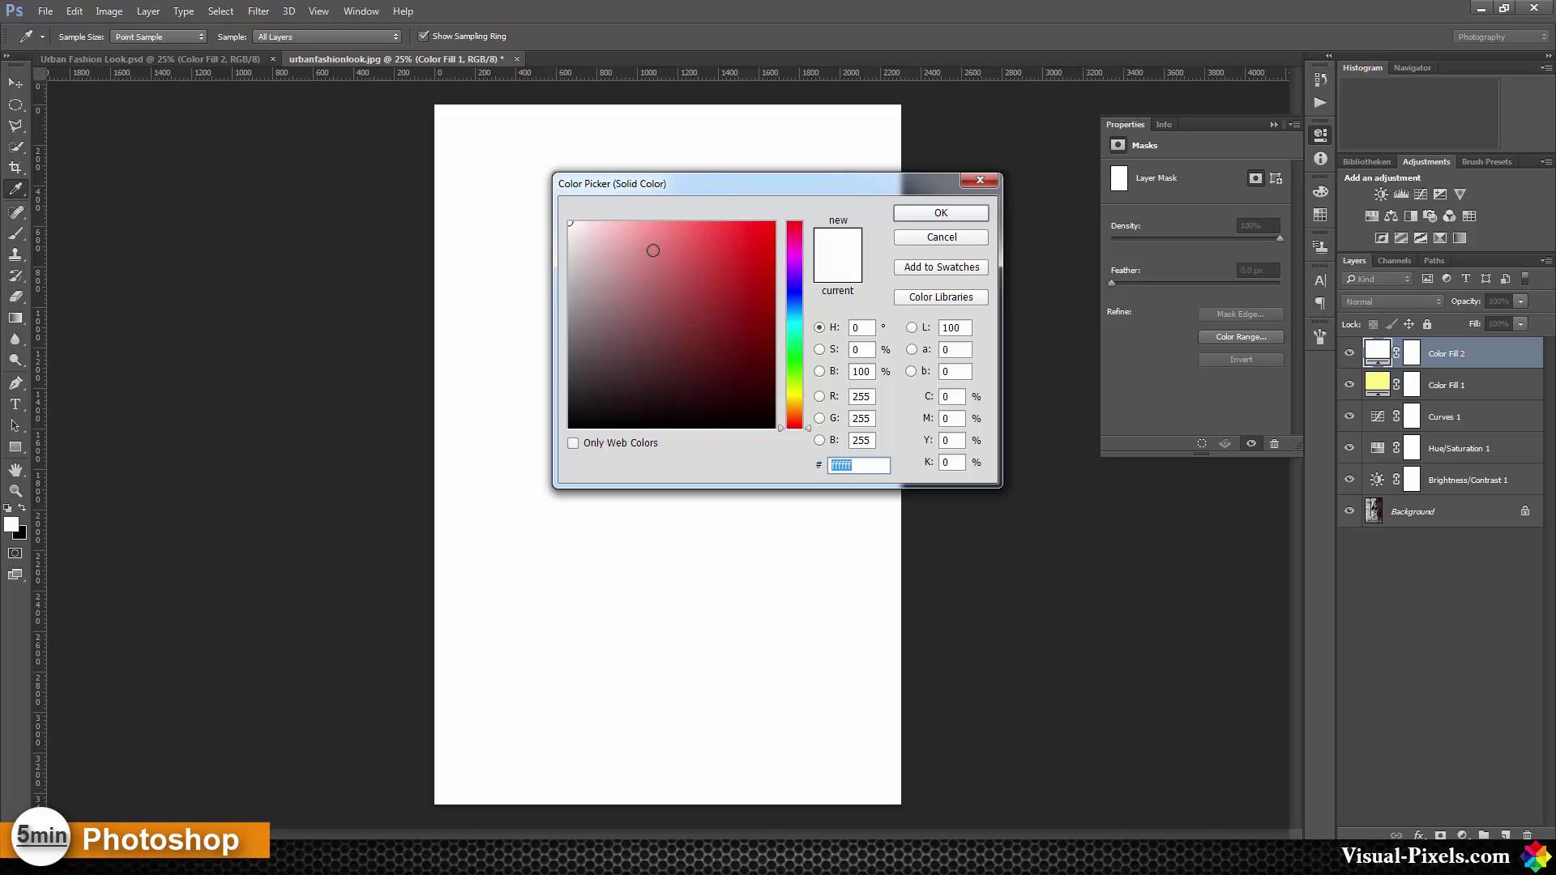
{"action": "left_click", "coordinate": [794, 264]}
{"action": "left_click_drag", "start_coordinate": [795, 263], "coordinate": [797, 251]}
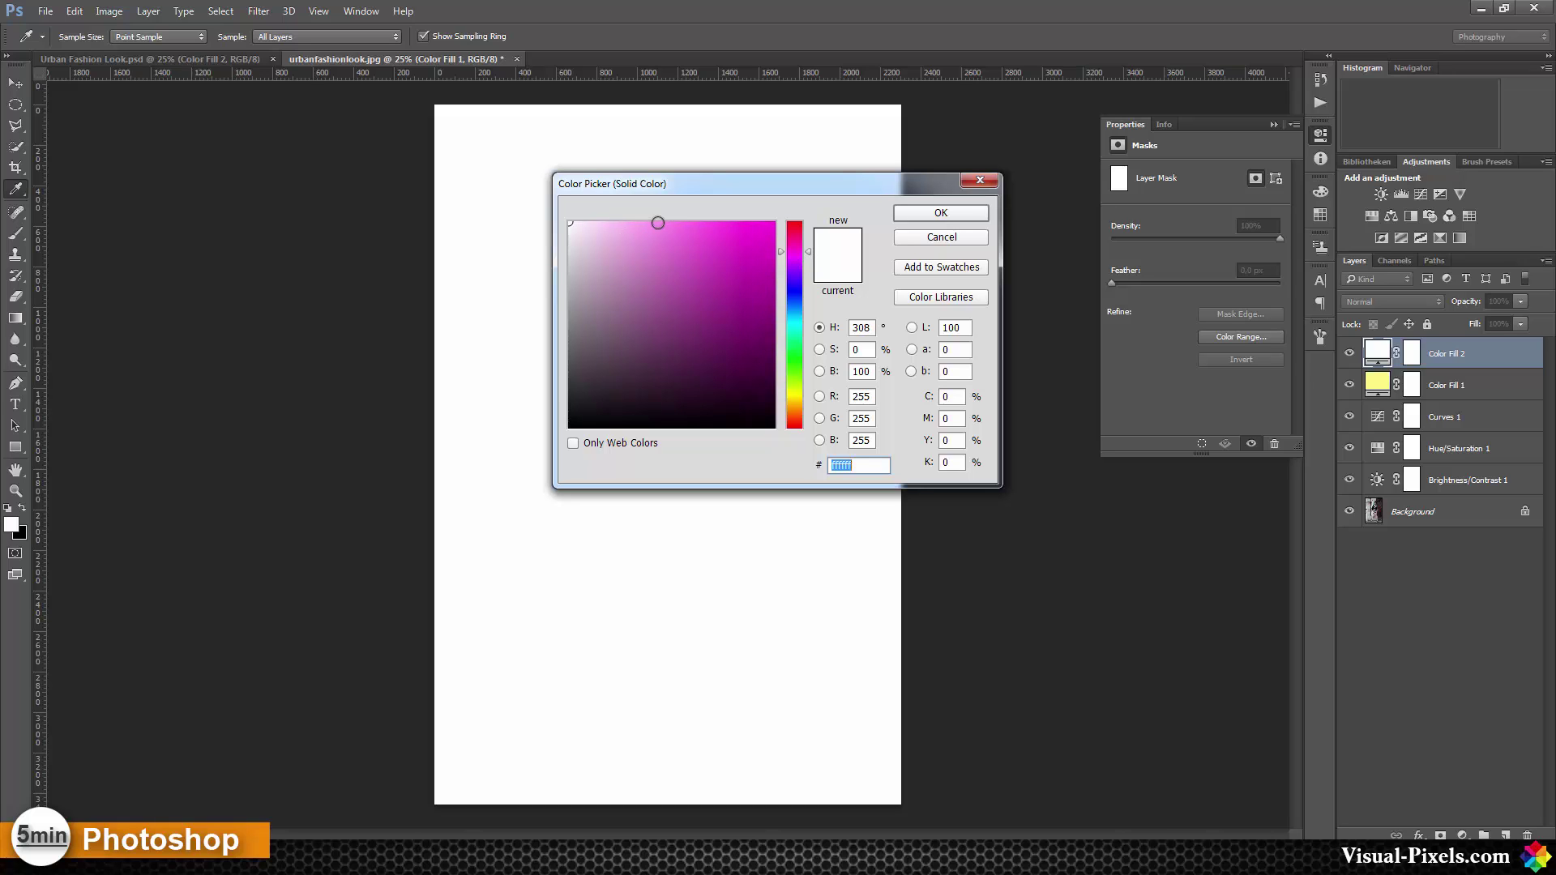
{"action": "left_click_drag", "start_coordinate": [661, 219], "coordinate": [680, 223]}
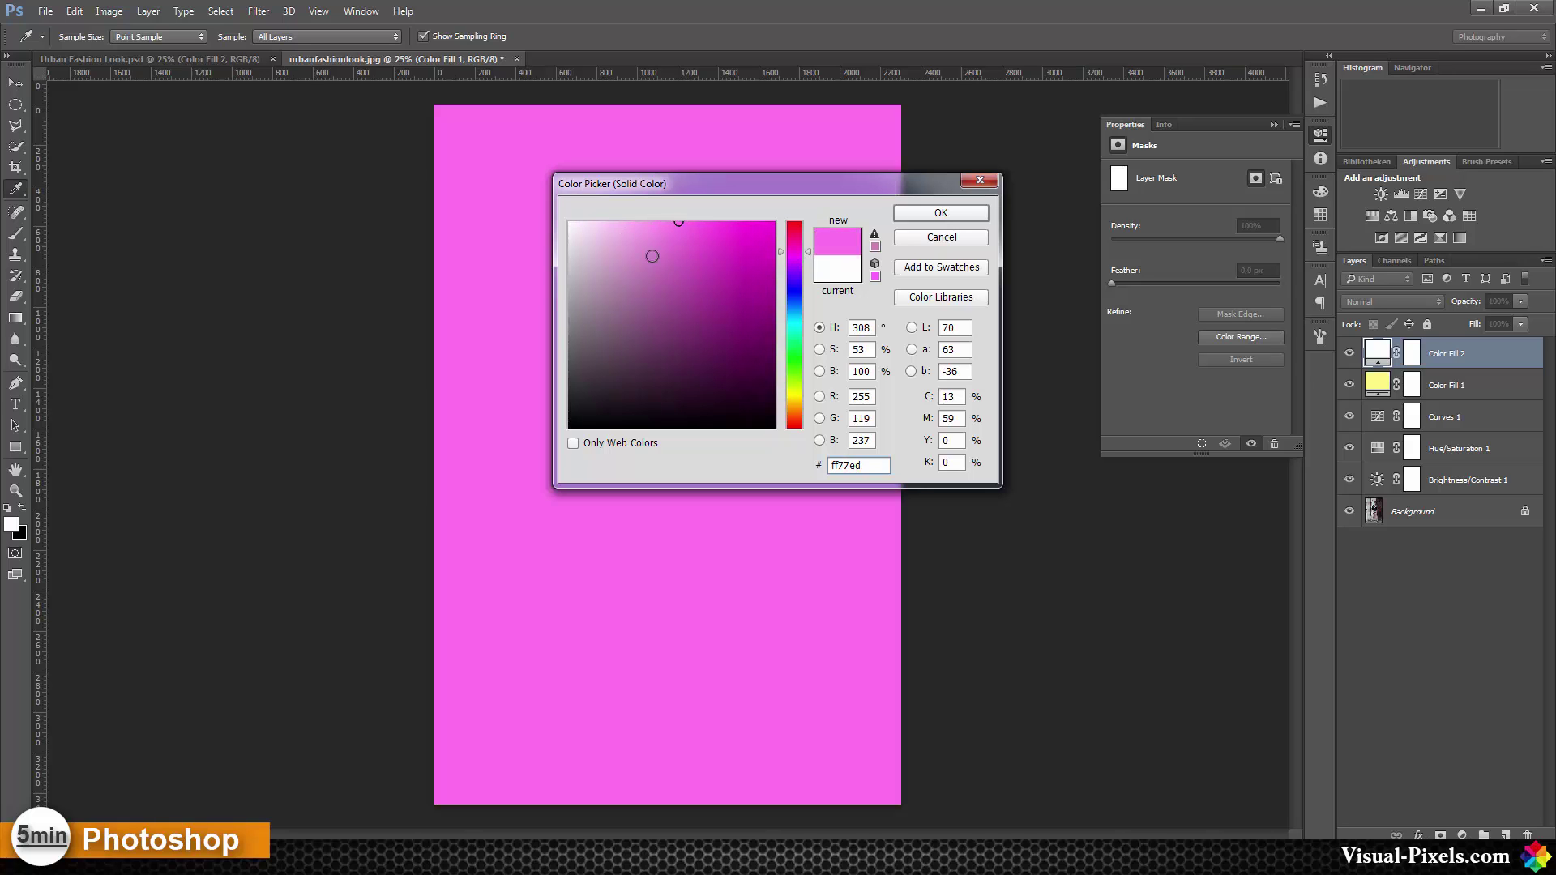
{"action": "left_click", "coordinate": [913, 216]}
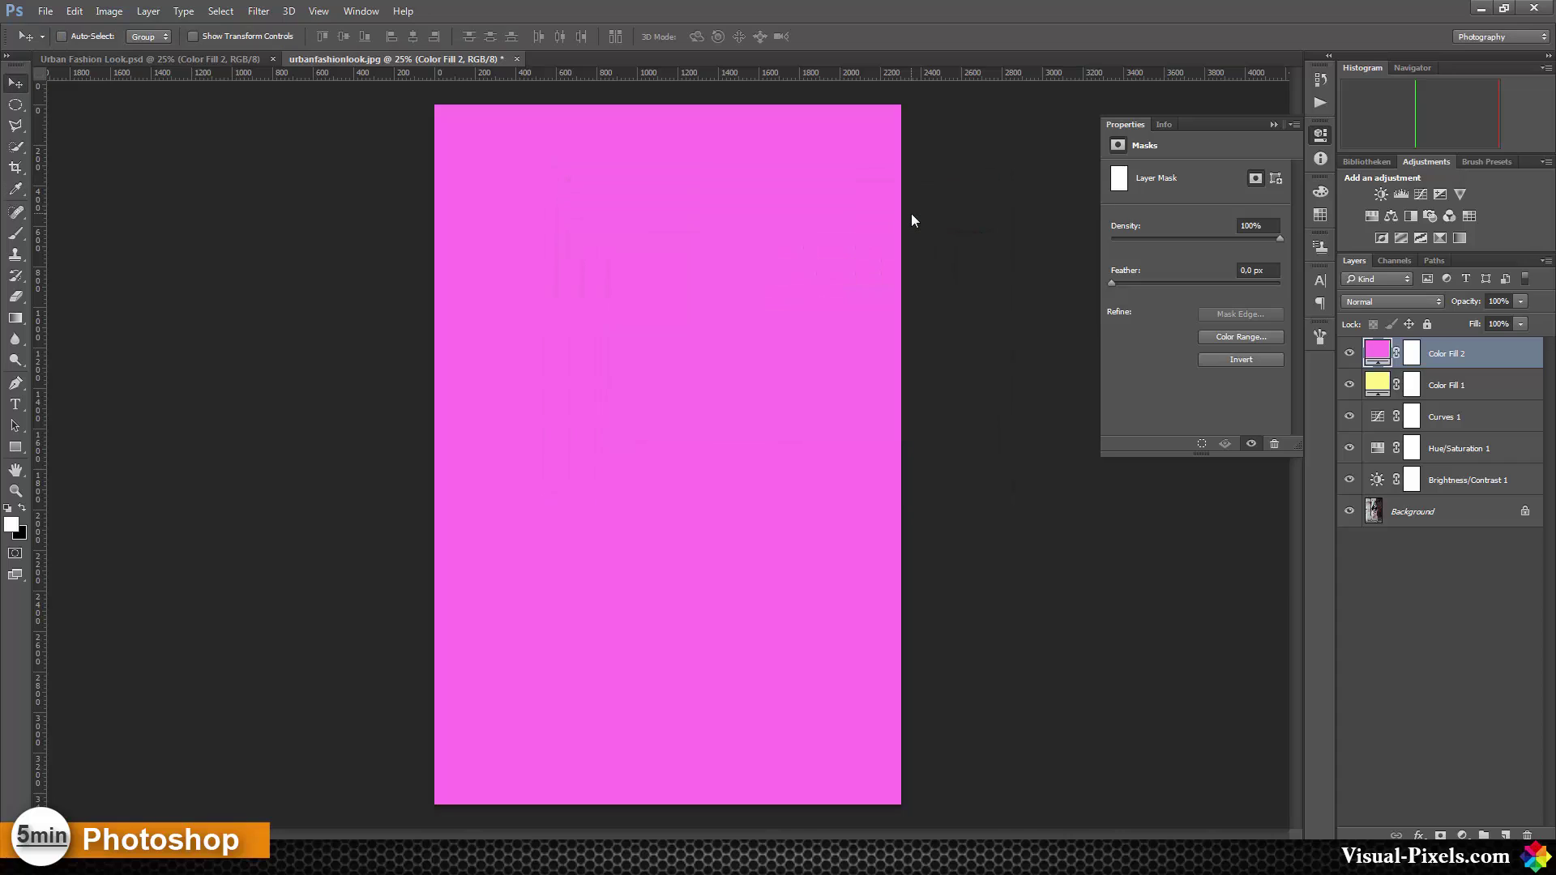
Step: Blend the pink fill as Screen at 25% opacity
{"action": "left_click", "coordinate": [1387, 301]}
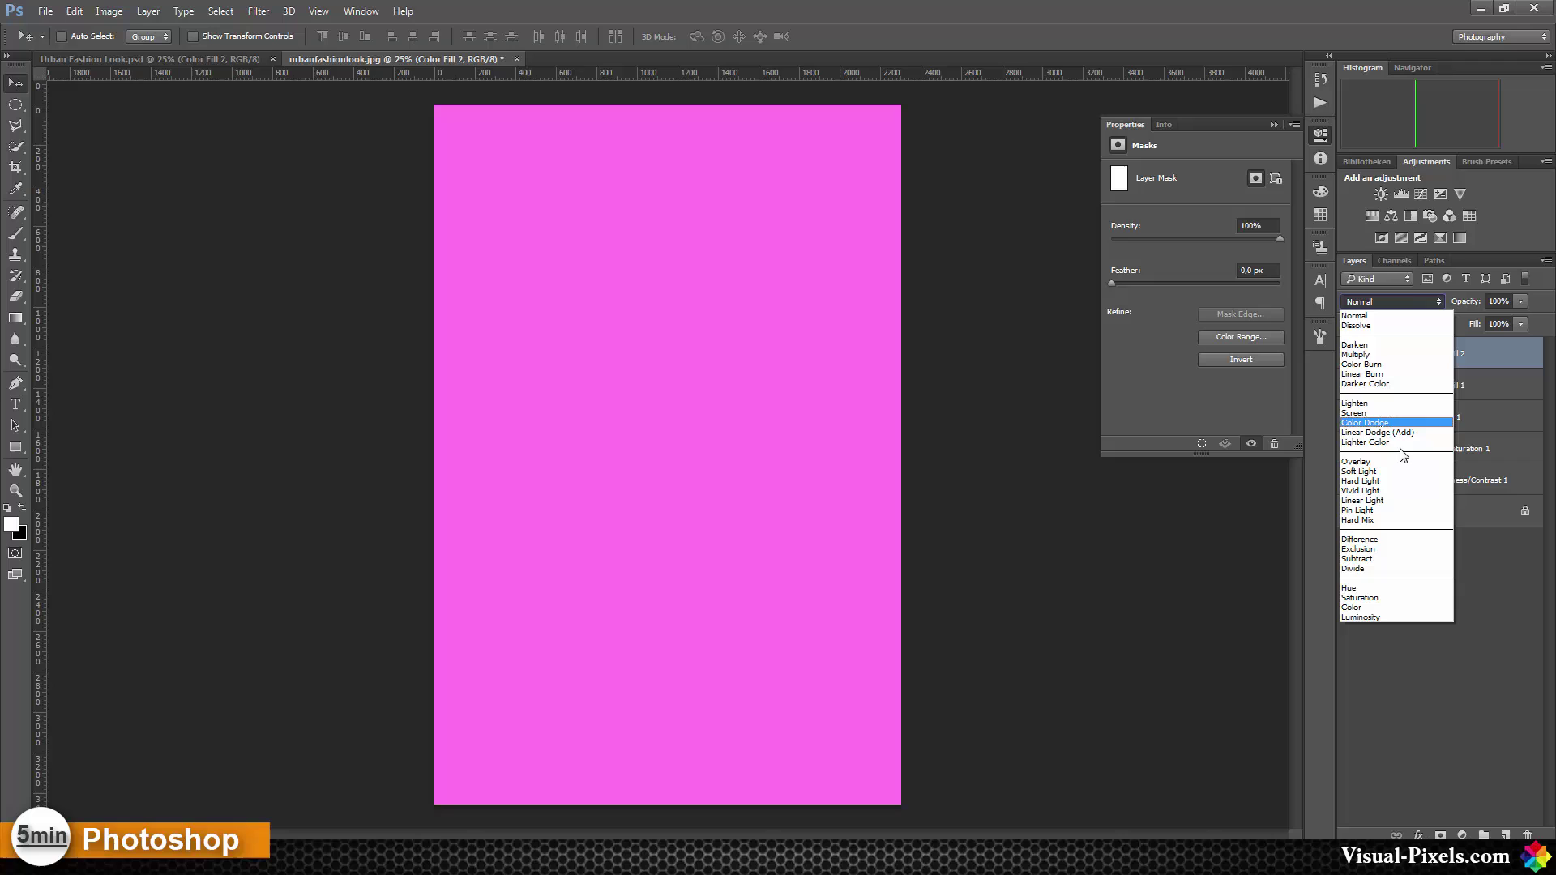
{"action": "left_click", "coordinate": [1369, 412]}
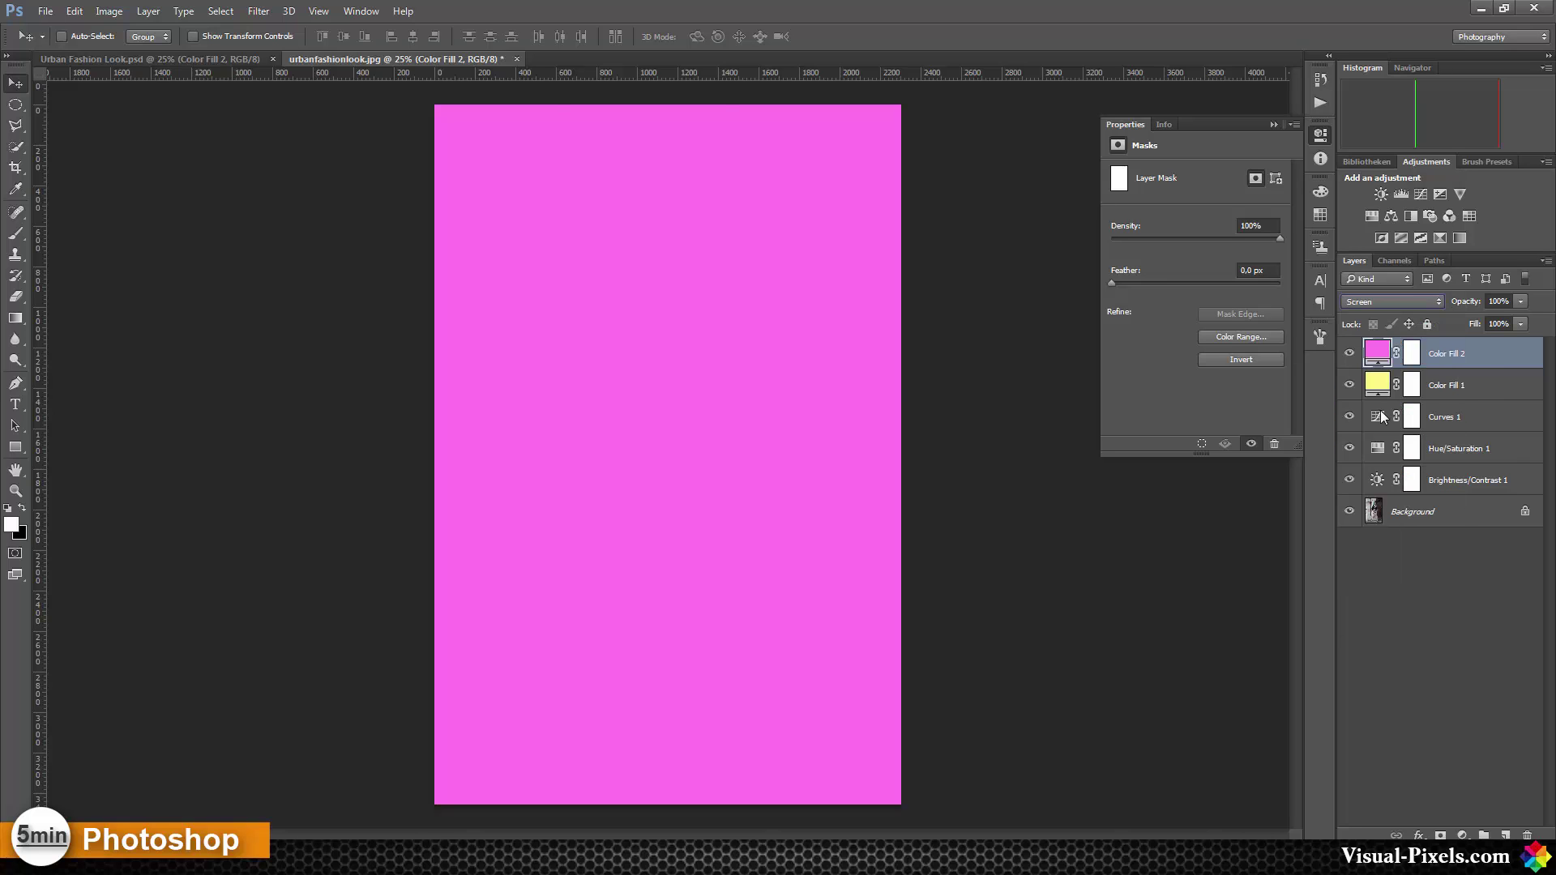
{"action": "left_click", "coordinate": [1521, 302]}
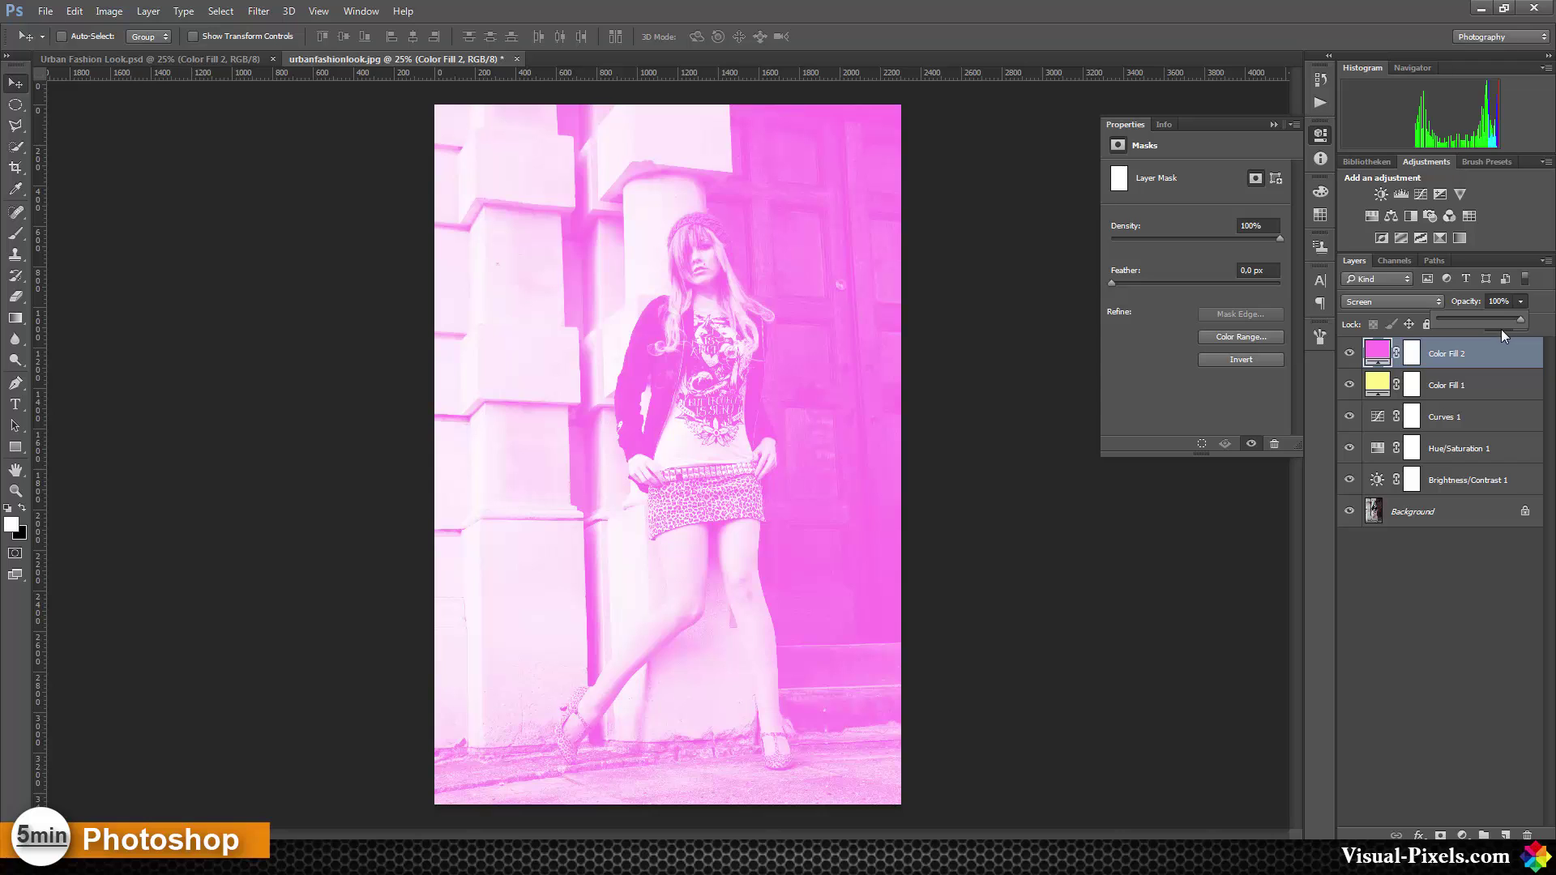
{"action": "left_click_drag", "start_coordinate": [1505, 319], "coordinate": [1456, 321]}
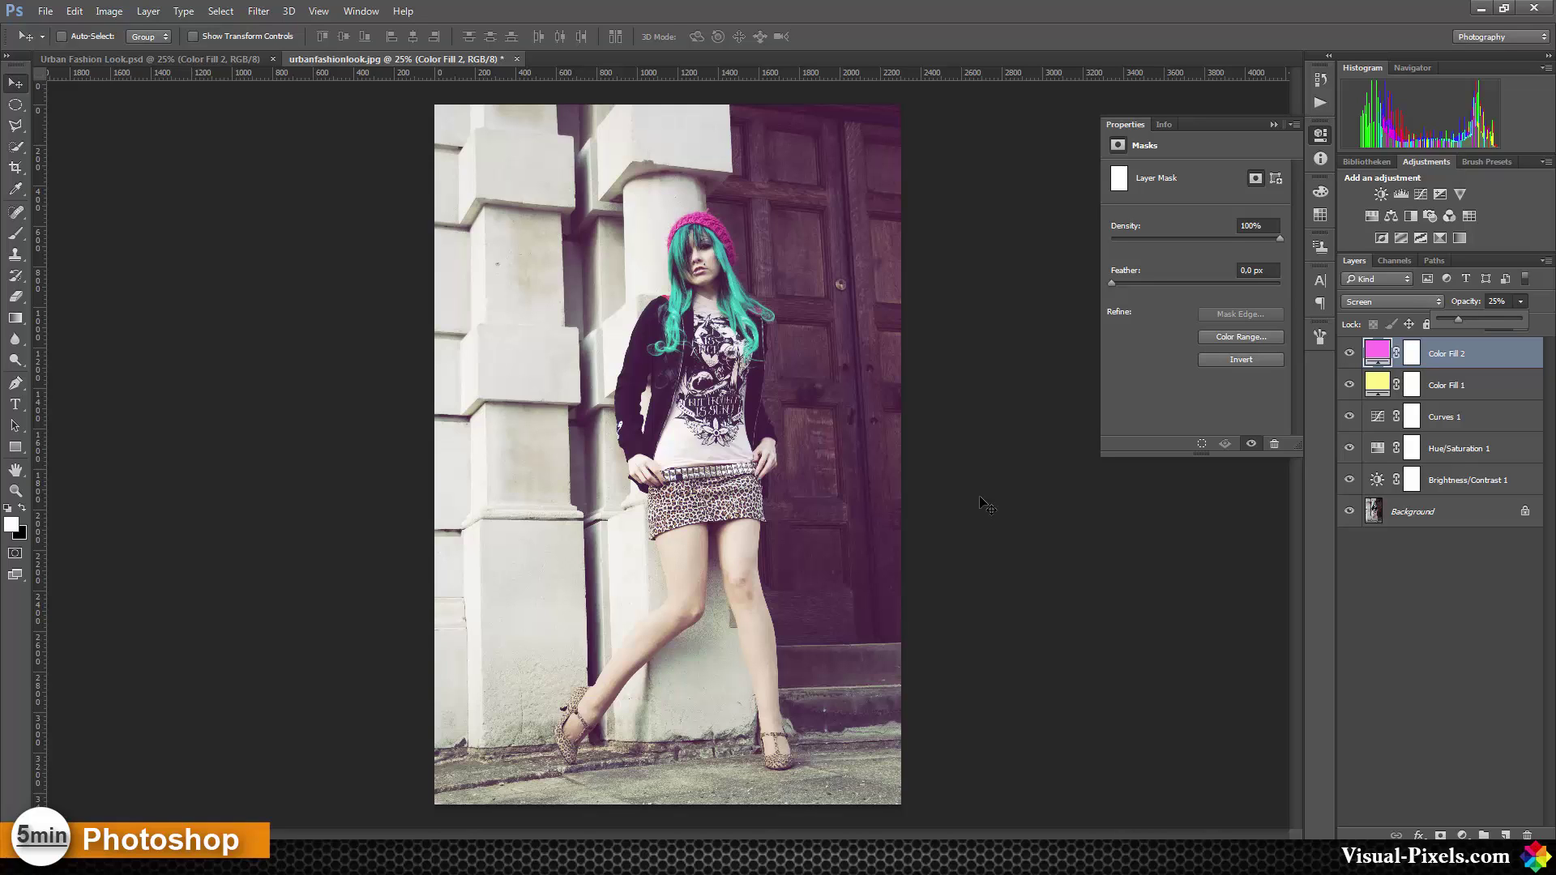
{"action": "left_click", "coordinate": [1349, 513], "text": "alt"}
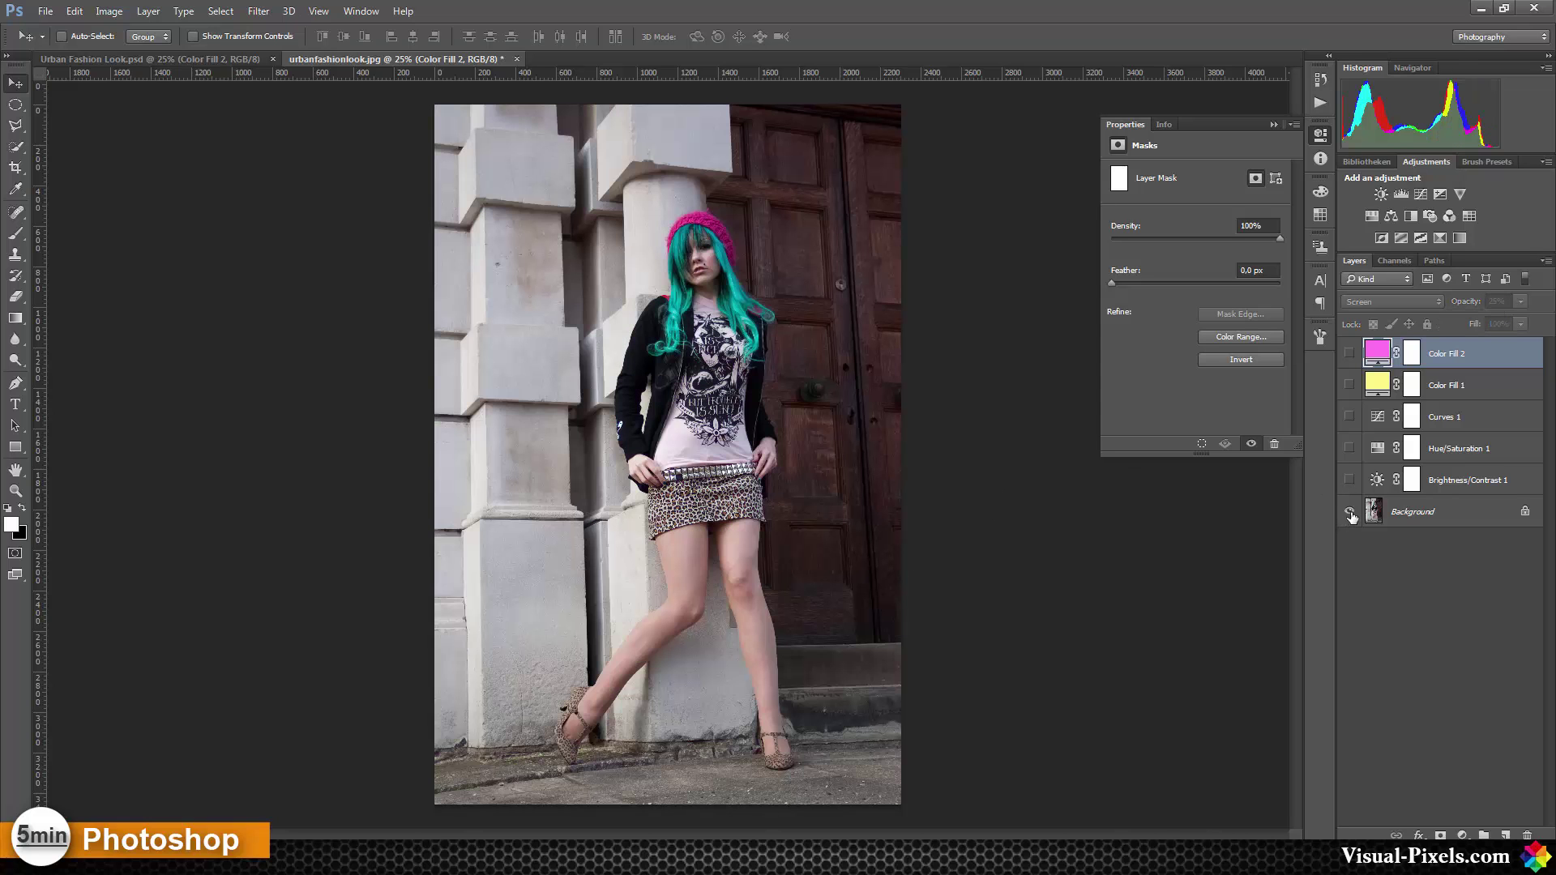
{"action": "left_click", "coordinate": [1349, 512], "text": "alt"}
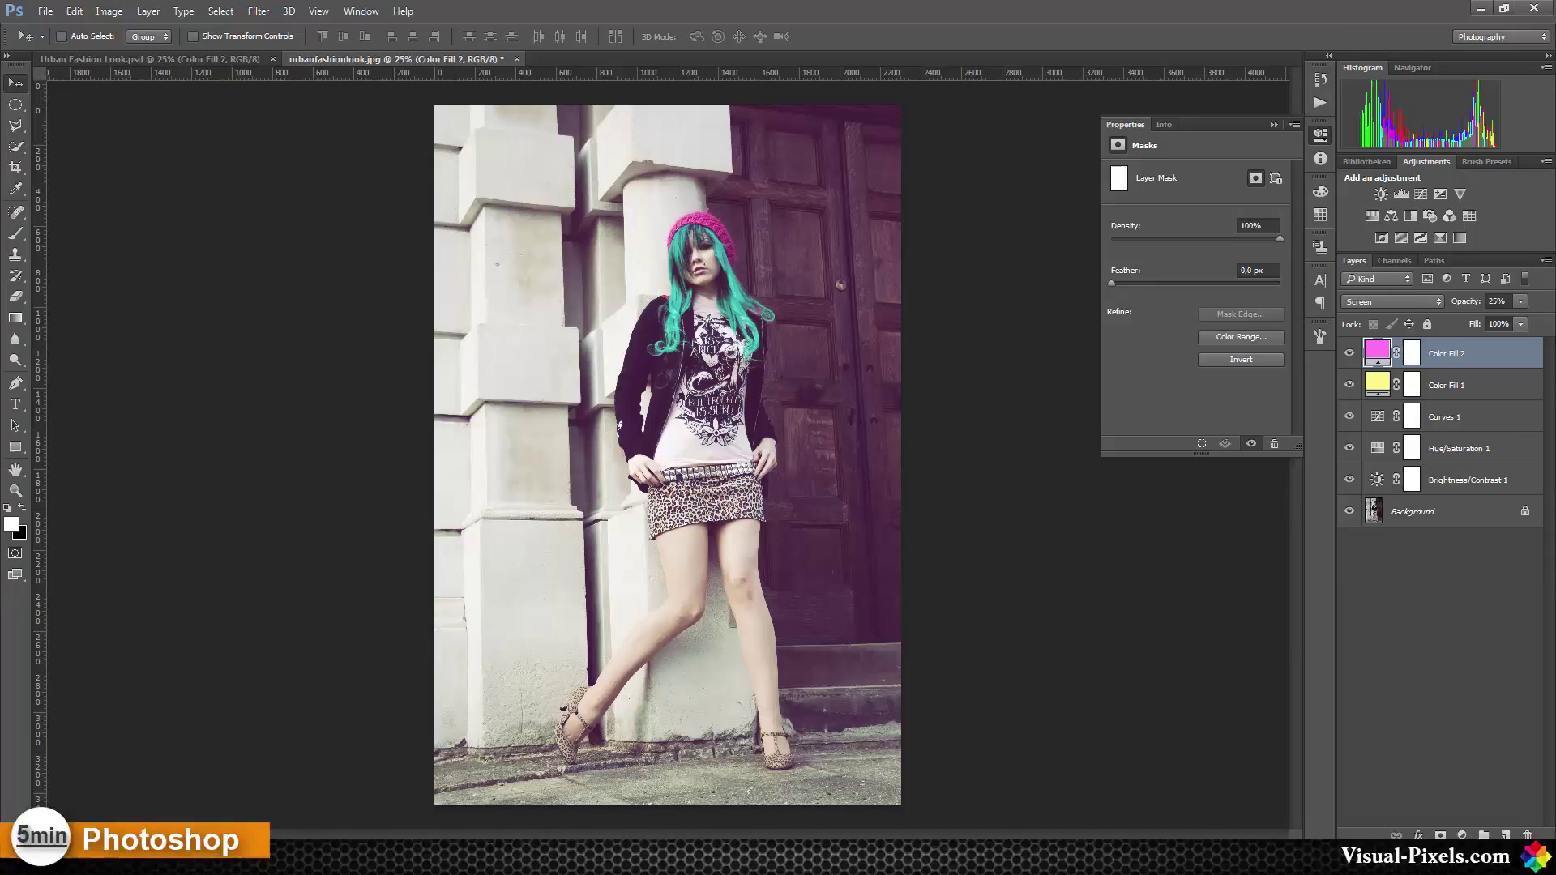